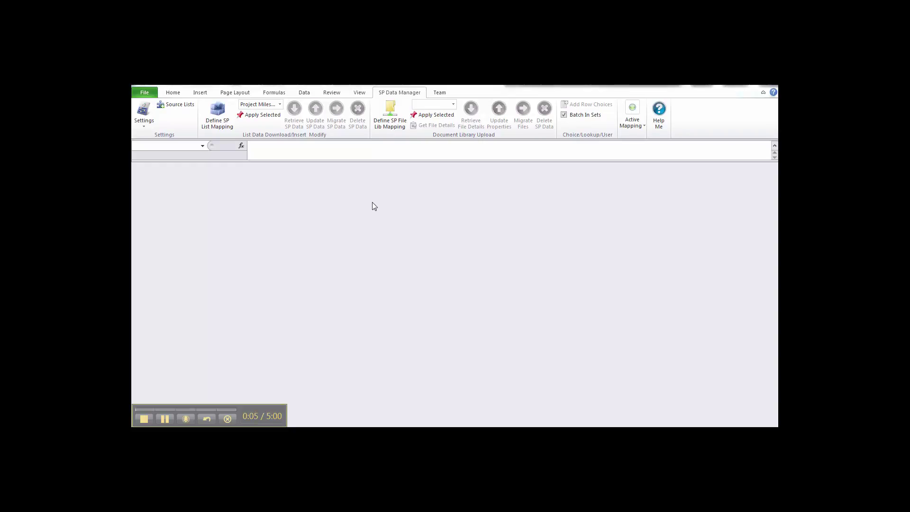
# Review the SharePoint connection settings and the blank form for adding a site connection, and exit without saving.
pyautogui.click(145, 116)
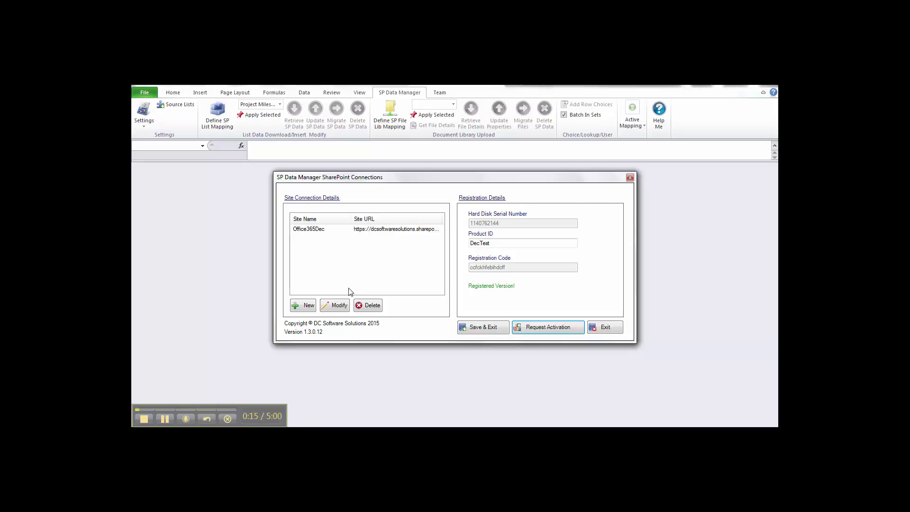
pyautogui.click(306, 230)
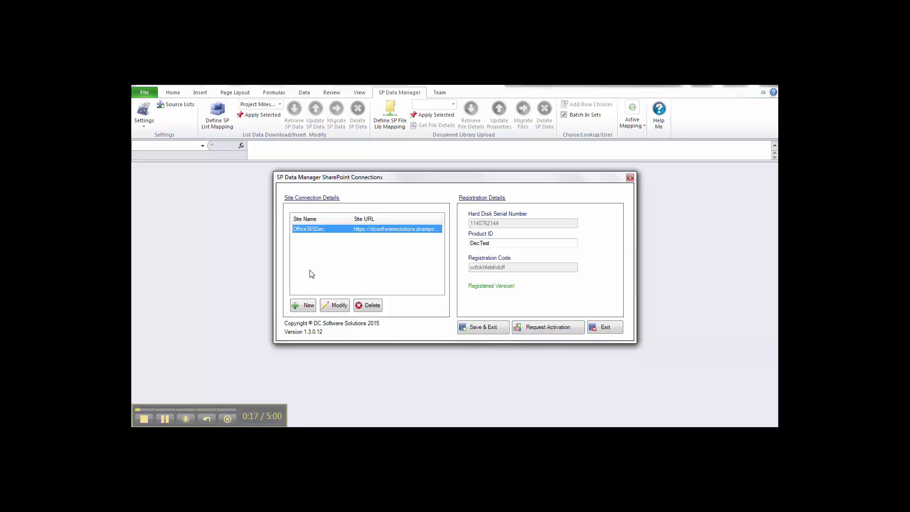
pyautogui.click(299, 306)
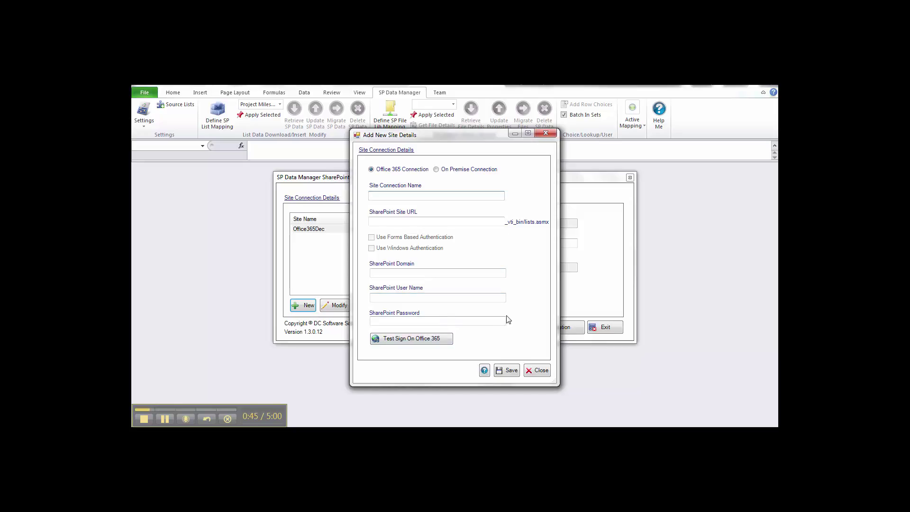
pyautogui.click(536, 373)
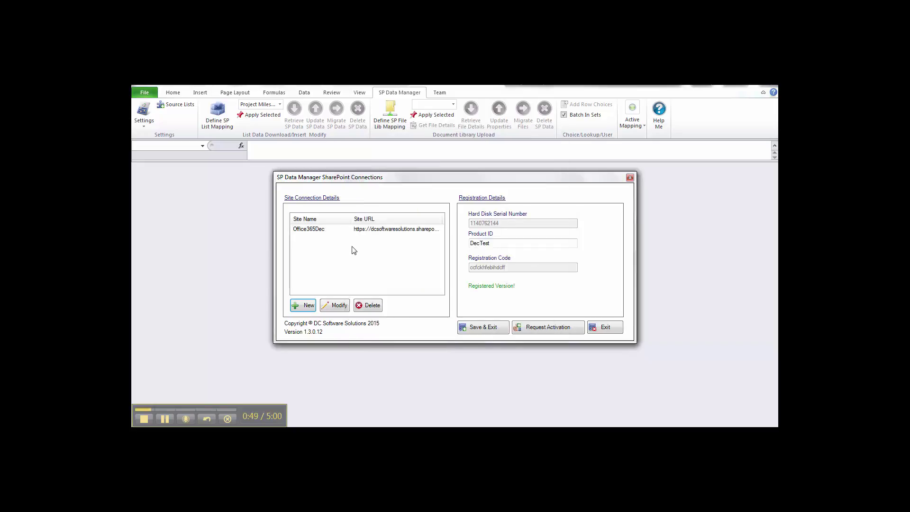
pyautogui.click(602, 328)
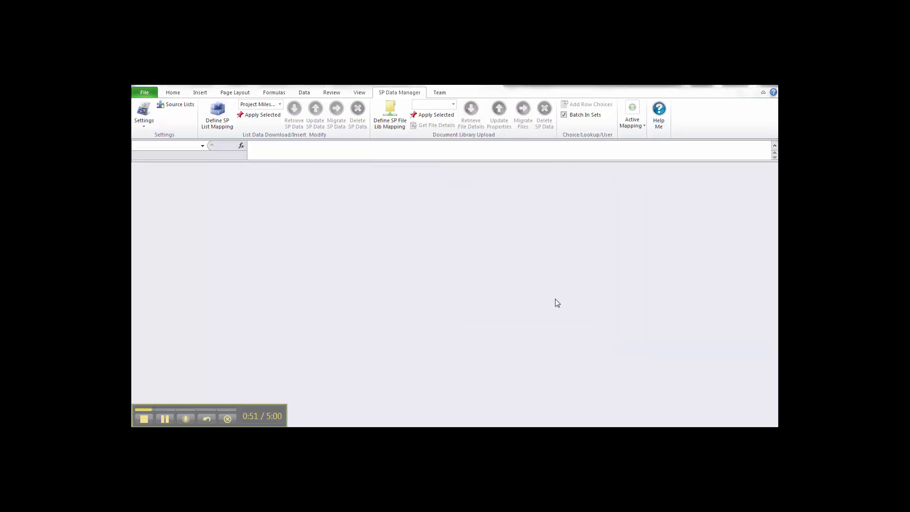
# View the connected source lists for site Office365Dec and the lists available for a new connection, without connecting one.
pyautogui.click(172, 109)
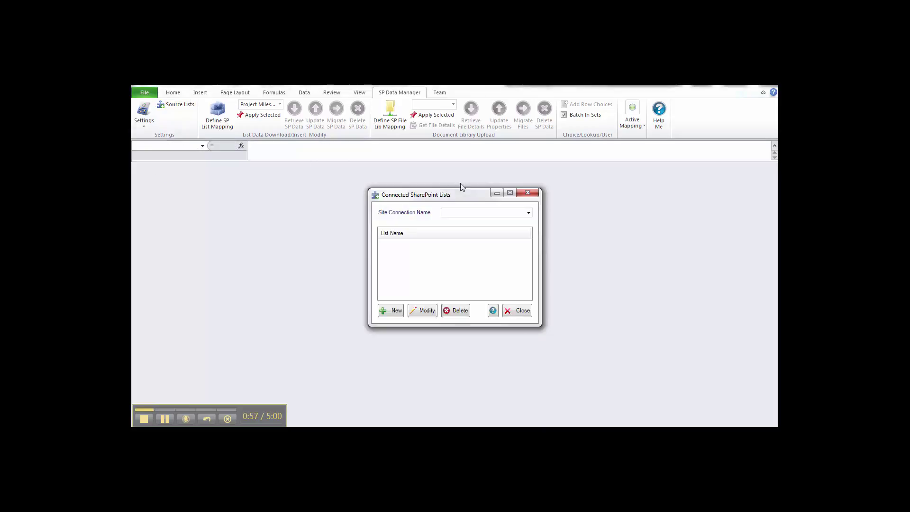
pyautogui.click(528, 213)
pyautogui.click(467, 221)
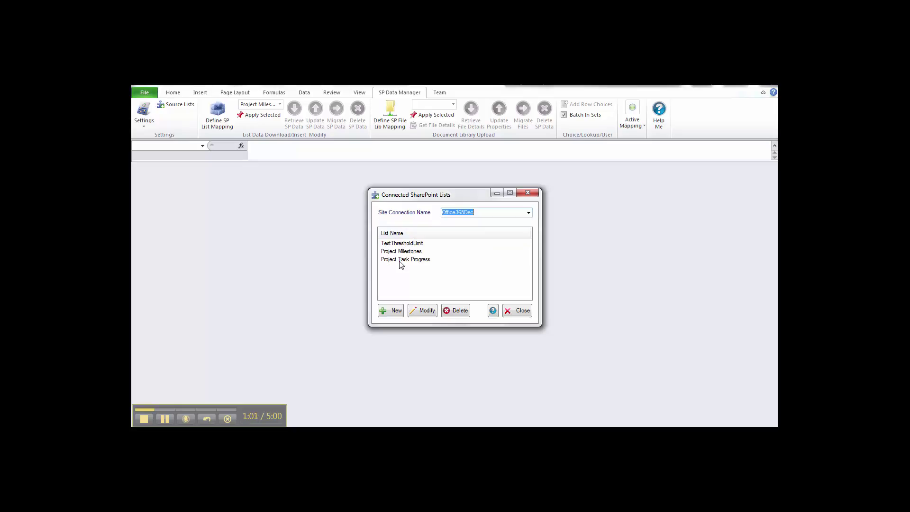
pyautogui.click(389, 313)
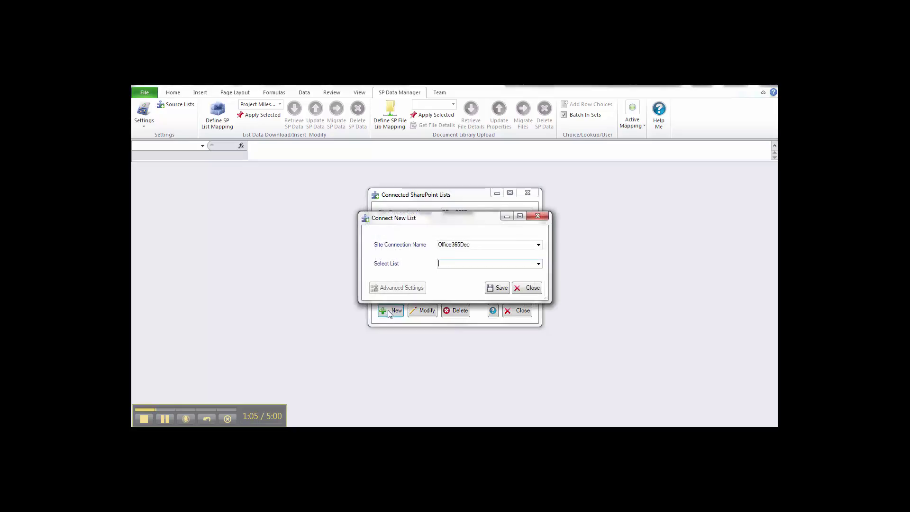
pyautogui.click(539, 264)
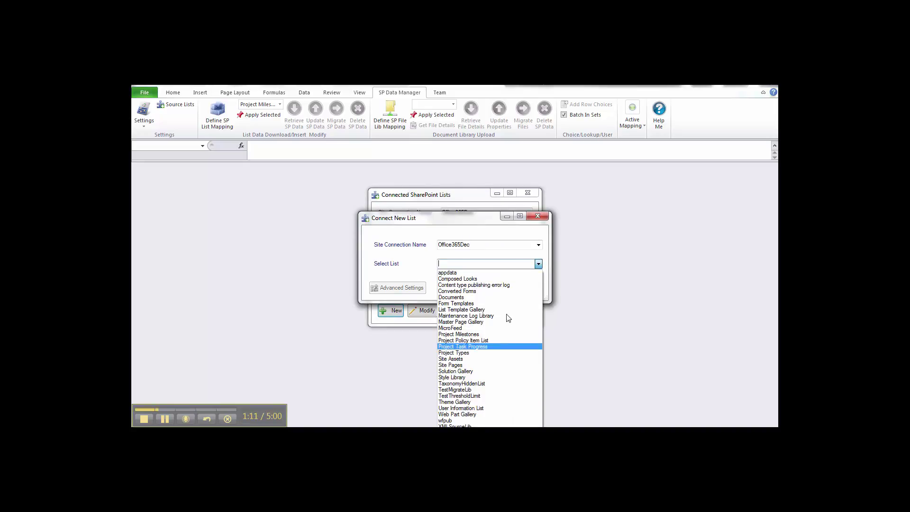
pyautogui.click(537, 263)
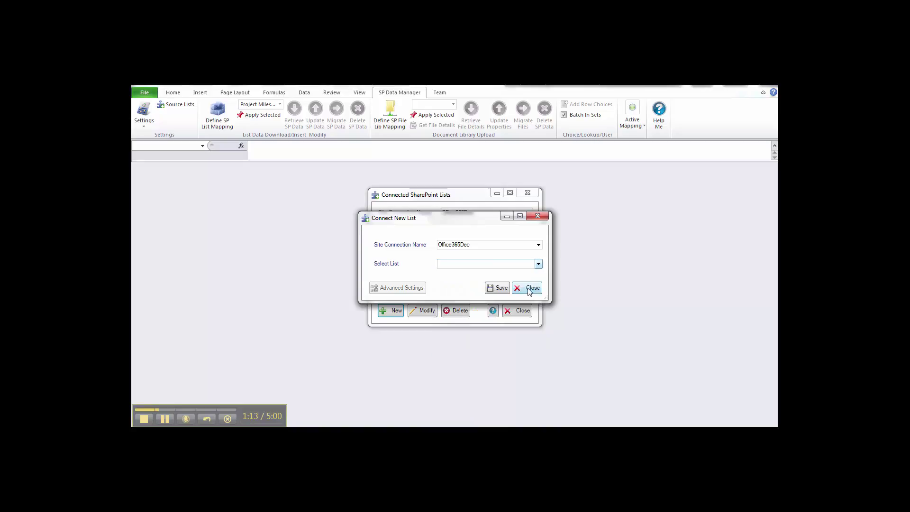
pyautogui.click(529, 290)
# Examine the advanced field settings of the connected Project Task Progress list, including the Modified, Created and Title fields, and close them unchanged.
pyautogui.click(422, 260)
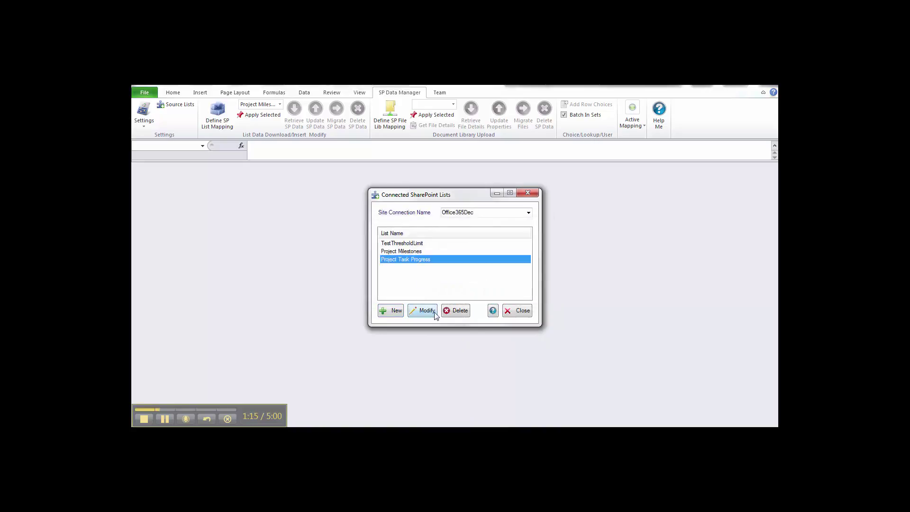
pyautogui.click(435, 314)
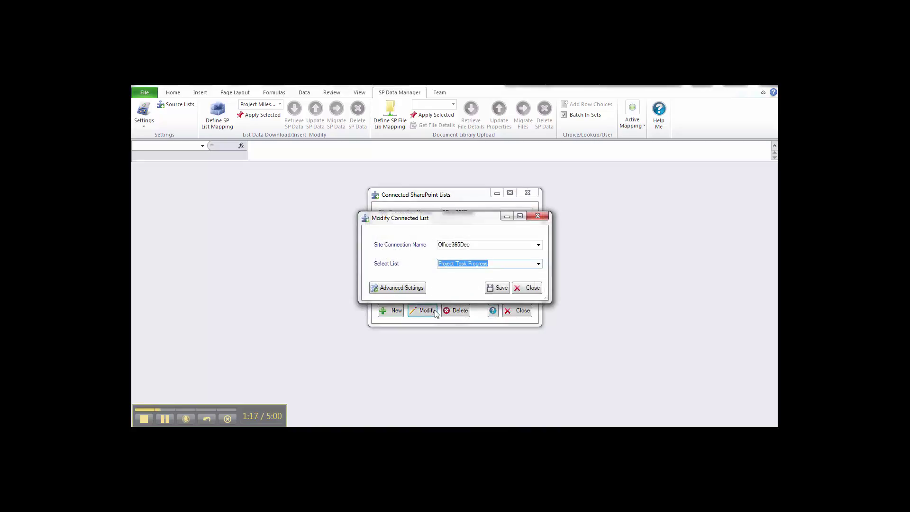
pyautogui.click(408, 288)
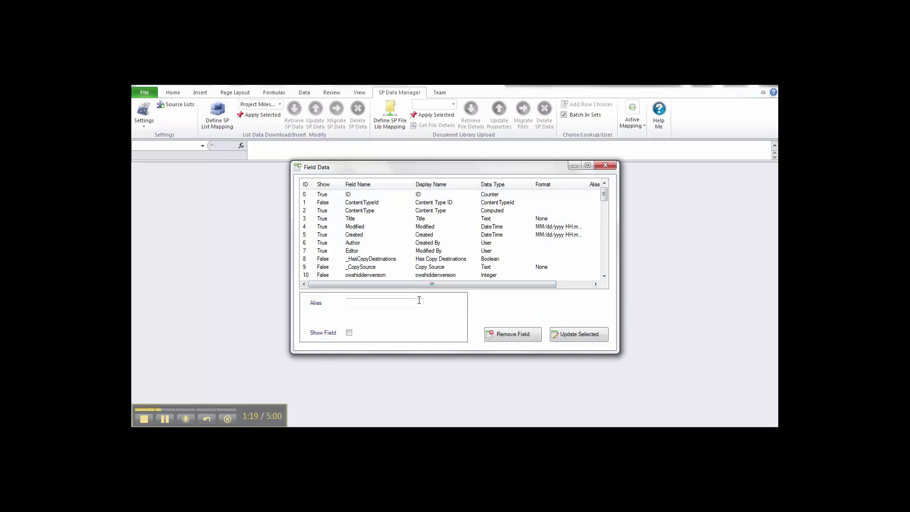
pyautogui.moveTo(459, 170); pyautogui.dragTo(435, 201)
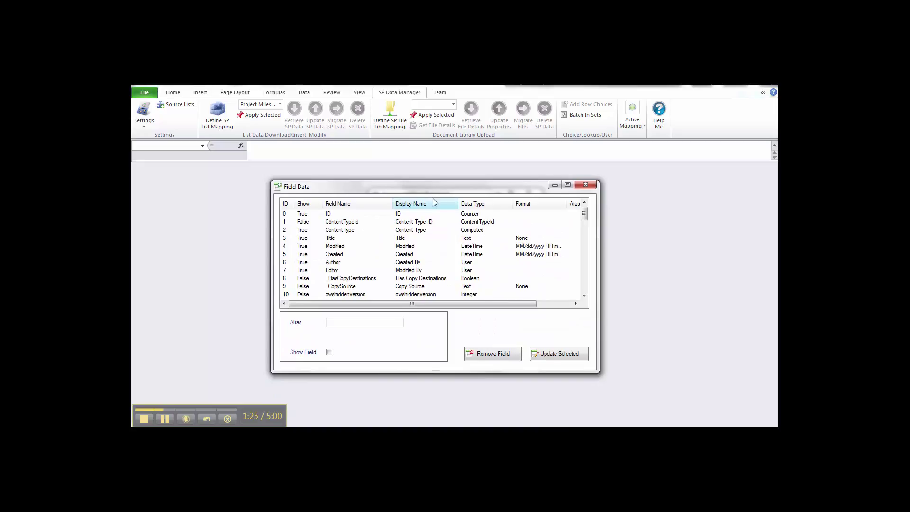
pyautogui.click(537, 246)
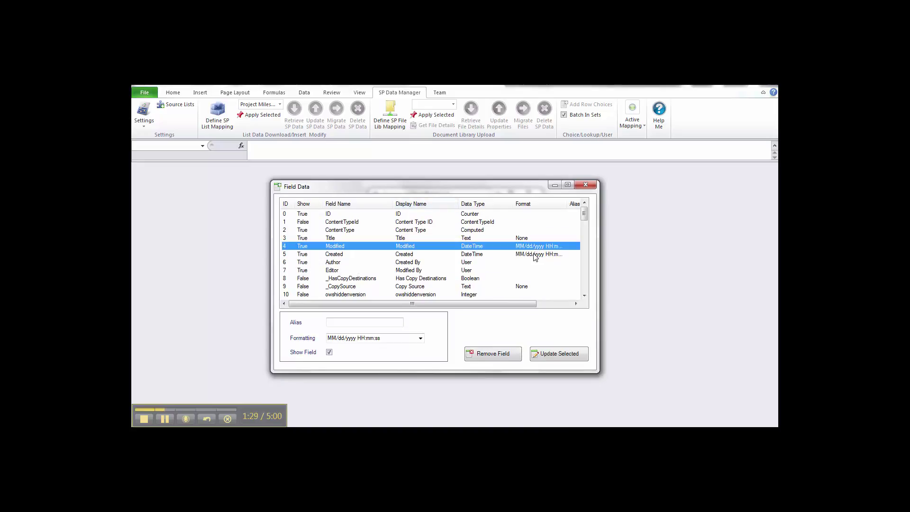
pyautogui.click(535, 255)
pyautogui.click(524, 239)
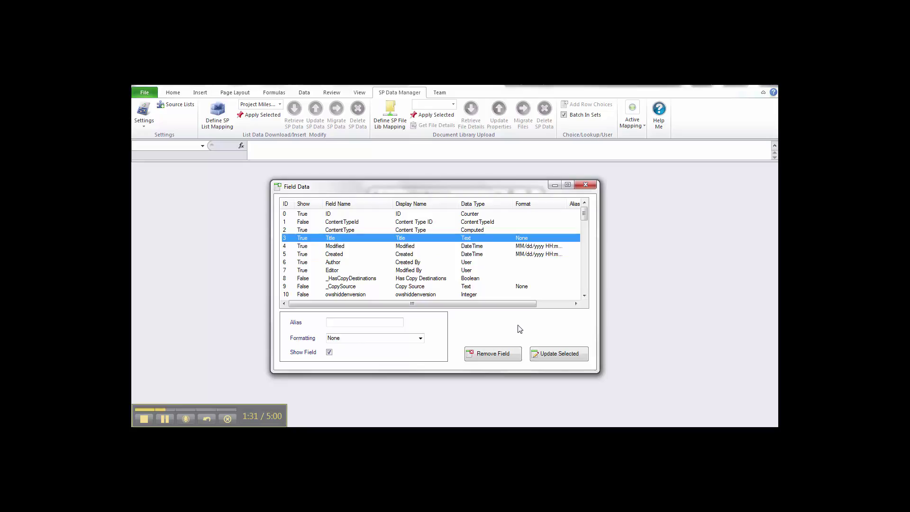
pyautogui.click(586, 185)
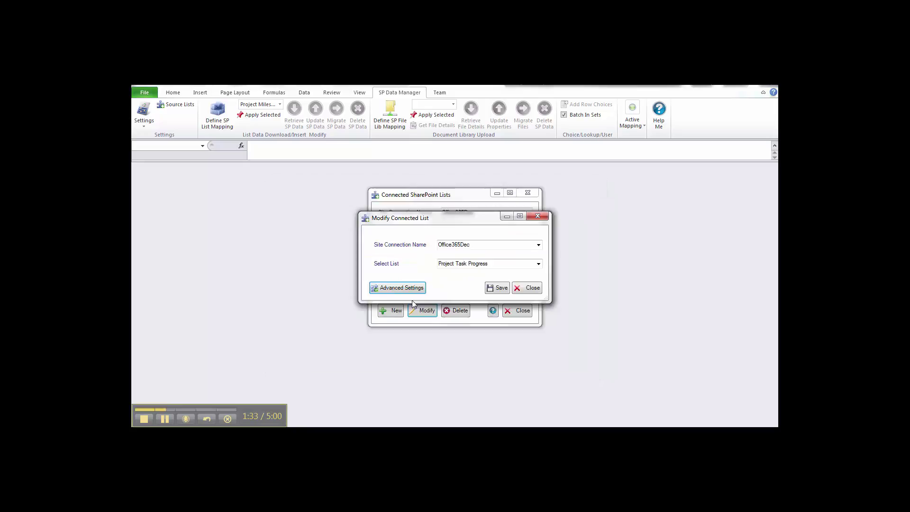
pyautogui.click(530, 292)
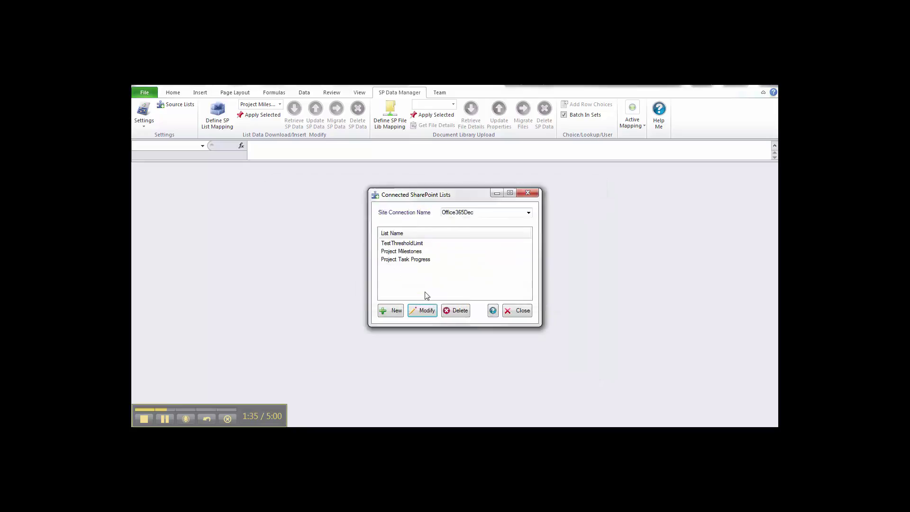
pyautogui.click(523, 310)
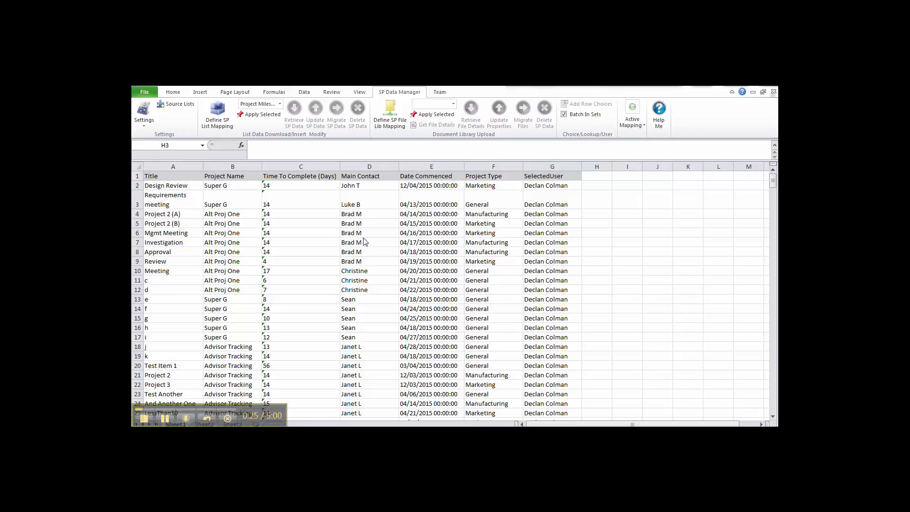
# Switch to the browser to check the Project Milestones list in SharePoint, and return to the Excel worksheet.
pyautogui.moveTo(317, 425)
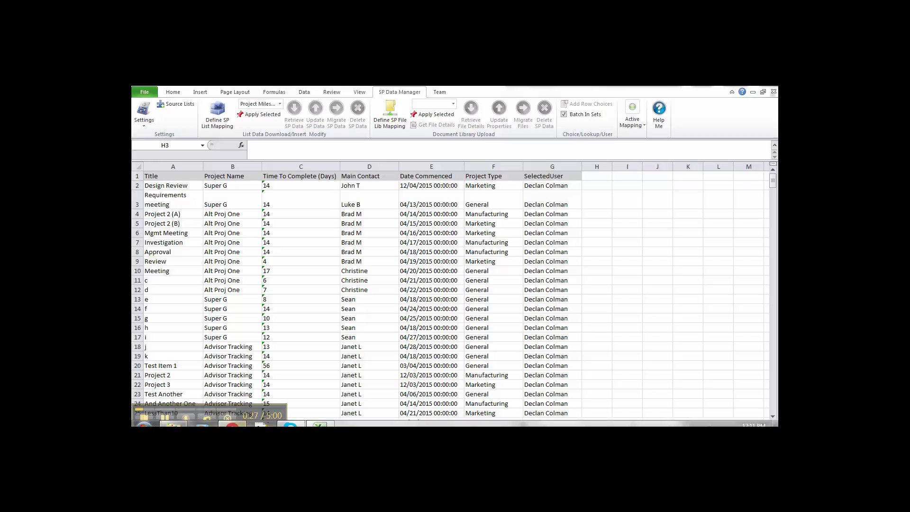
pyautogui.click(233, 423)
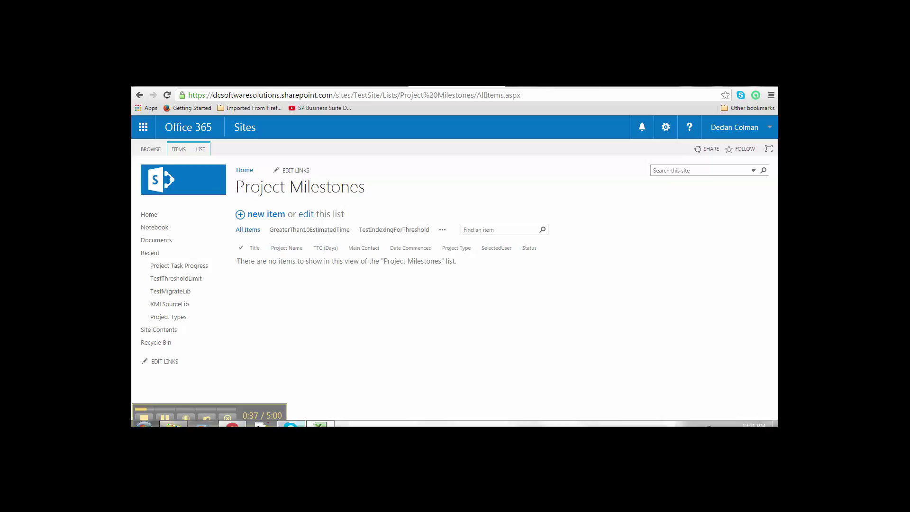
pyautogui.click(297, 423)
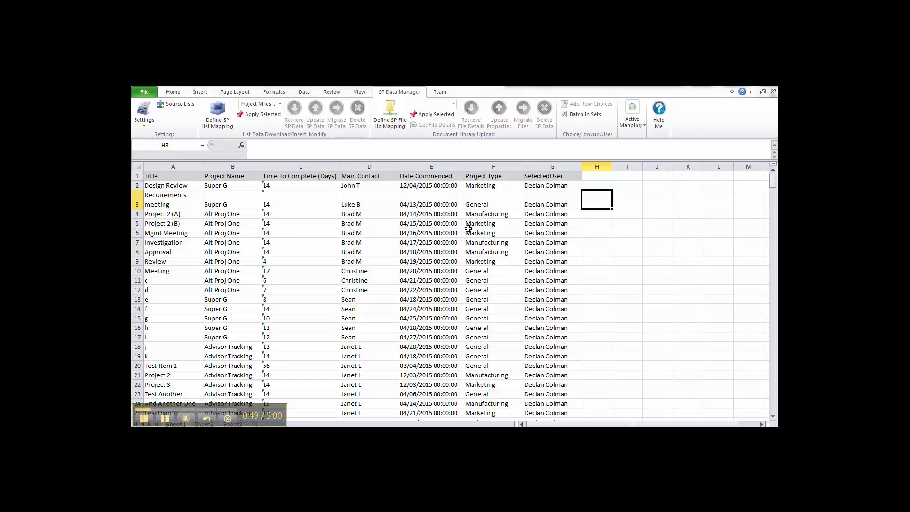
# Start a new SharePoint list mapping for site Office365Dec, list Project Milestones, with the All Items view.
pyautogui.click(212, 118)
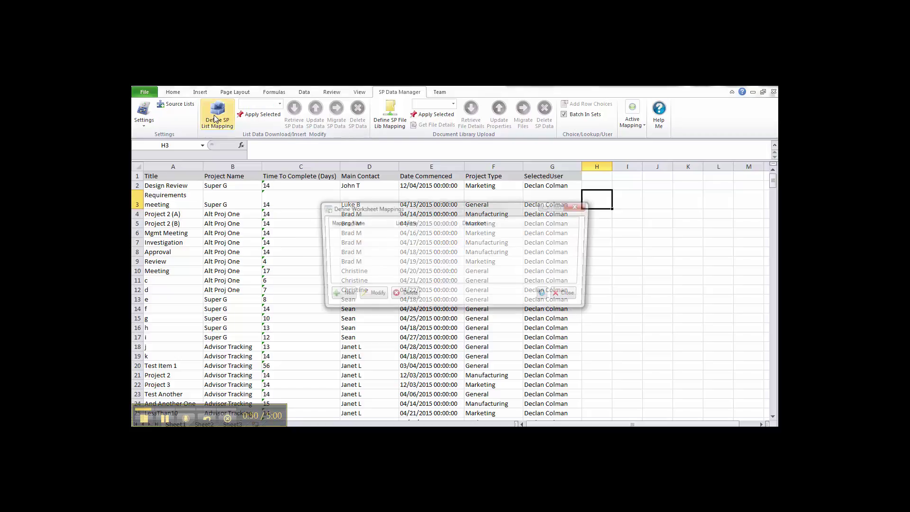
pyautogui.click(339, 296)
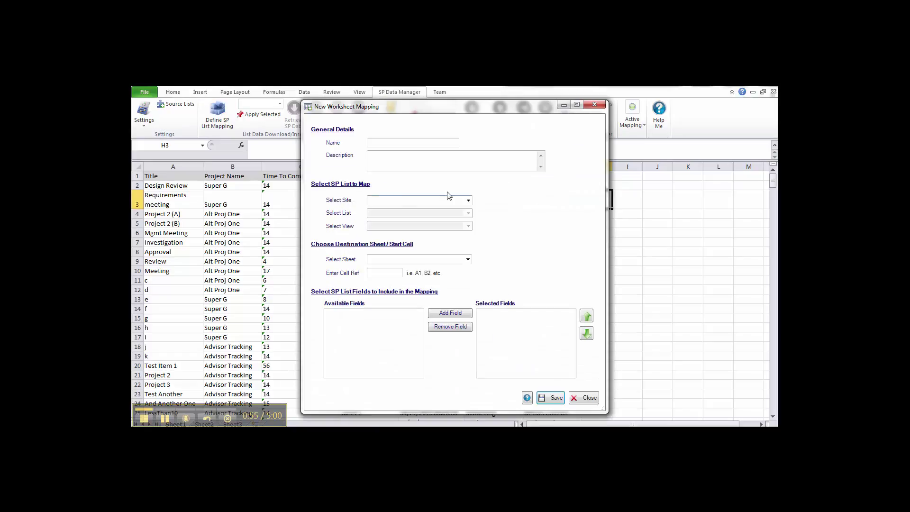
pyautogui.click(469, 201)
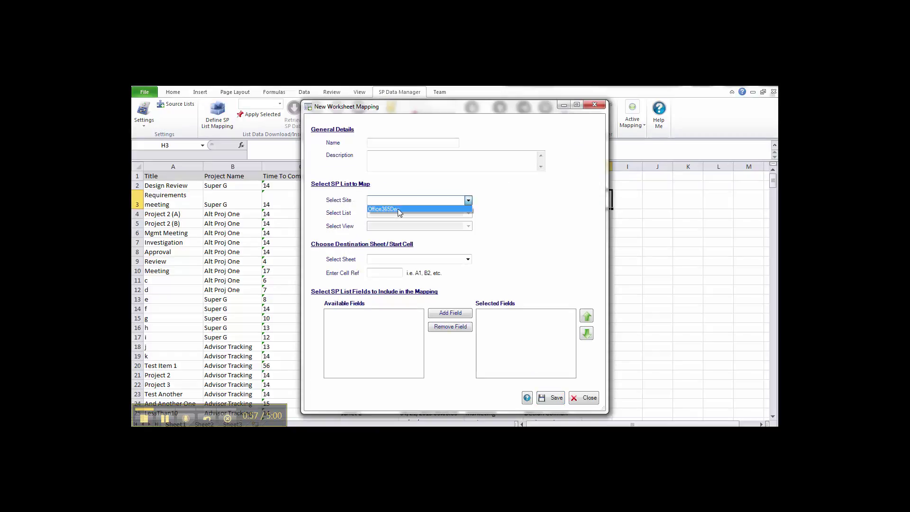
pyautogui.click(398, 209)
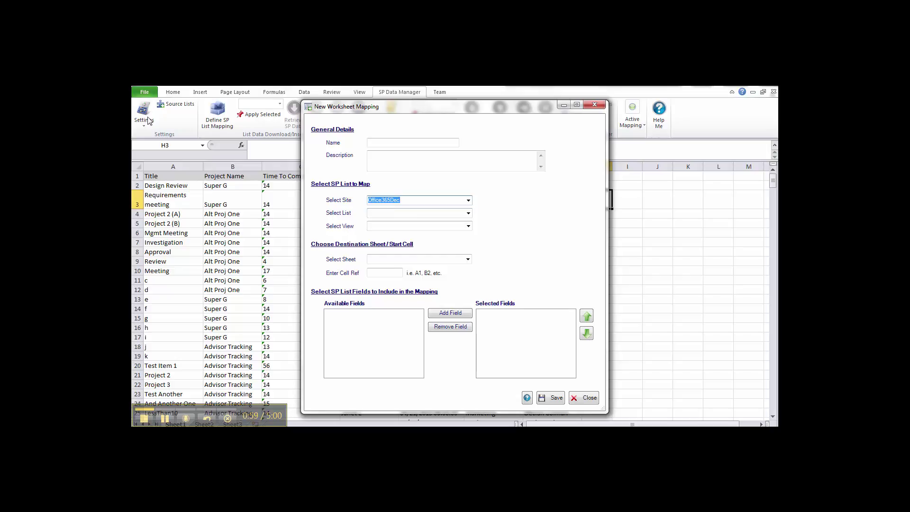
pyautogui.click(468, 214)
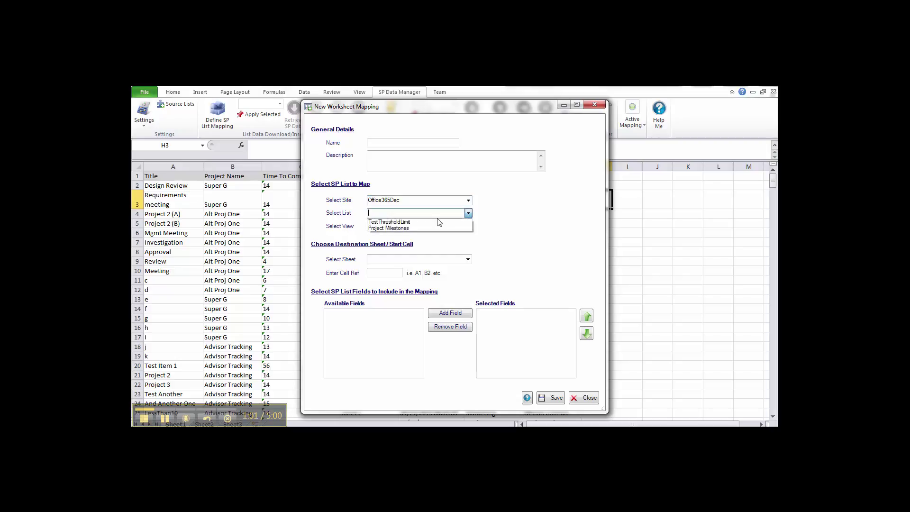
pyautogui.click(405, 228)
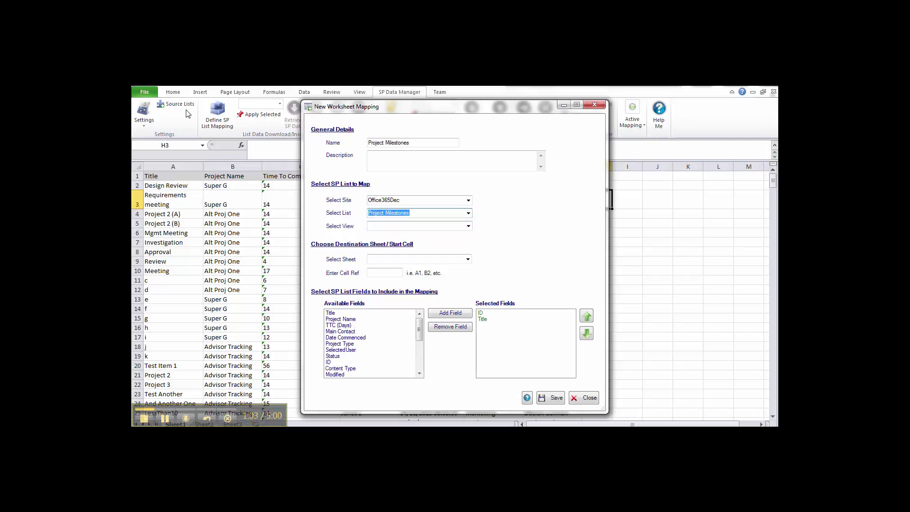
pyautogui.click(468, 226)
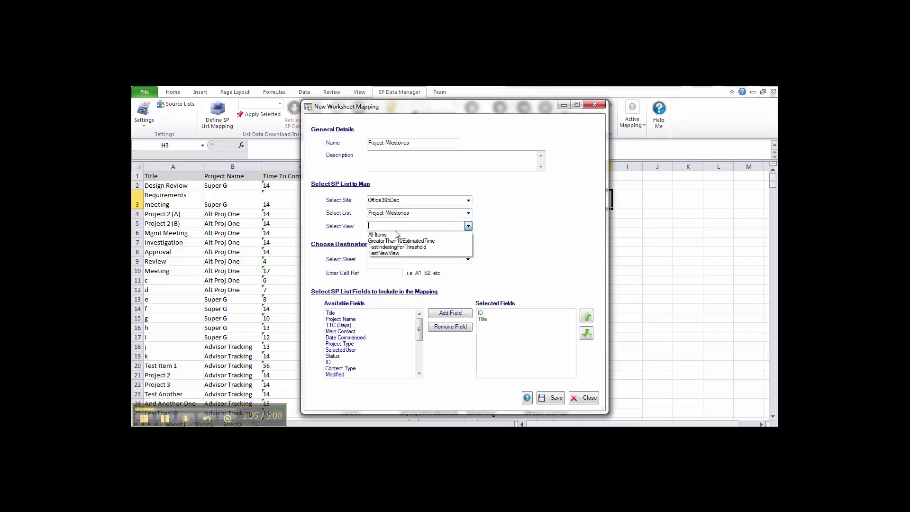
pyautogui.click(389, 235)
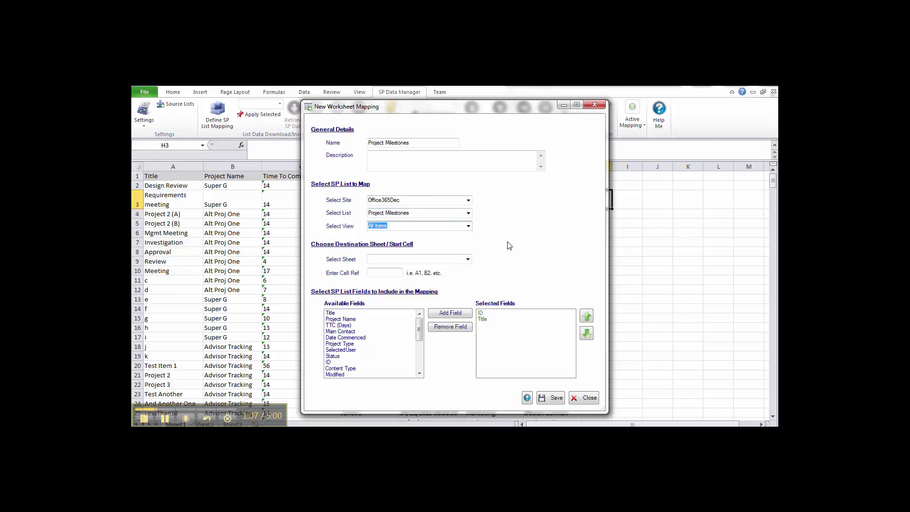
# Set the mapping's destination to Sheet1 with A1 as the start cell.
pyautogui.click(468, 259)
pyautogui.click(390, 269)
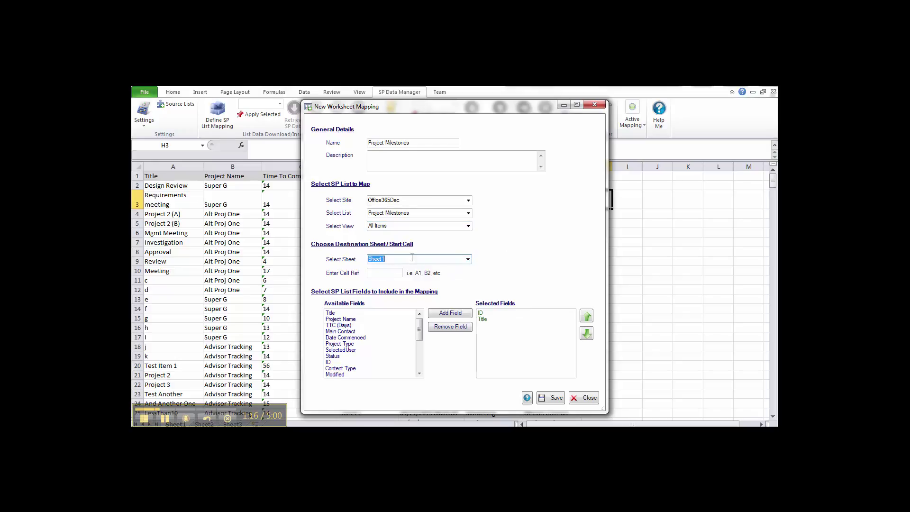
pyautogui.click(392, 274)
pyautogui.write('A1')
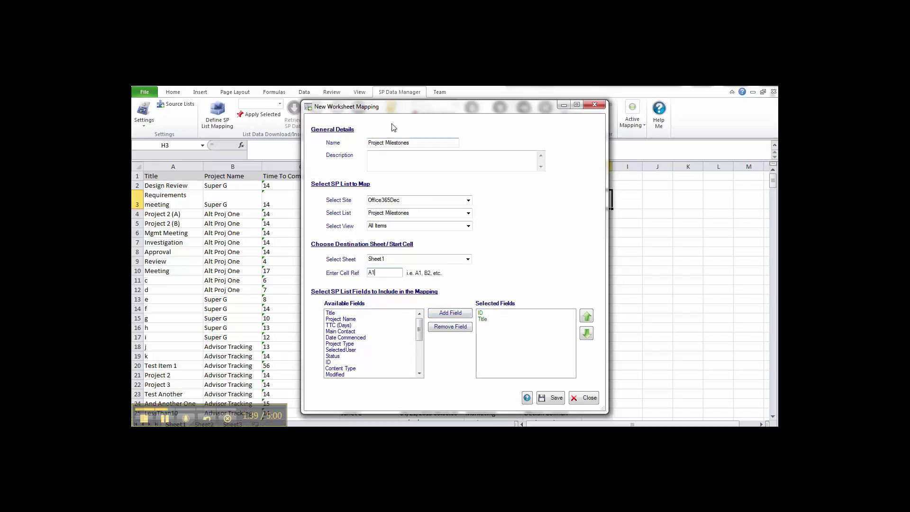
# Add the Project Name, TTC (Days), Main Contact, Date Commenced, Project Type, Status and SelectedUser fields to the mapping.
pyautogui.moveTo(398, 110); pyautogui.dragTo(354, 216)
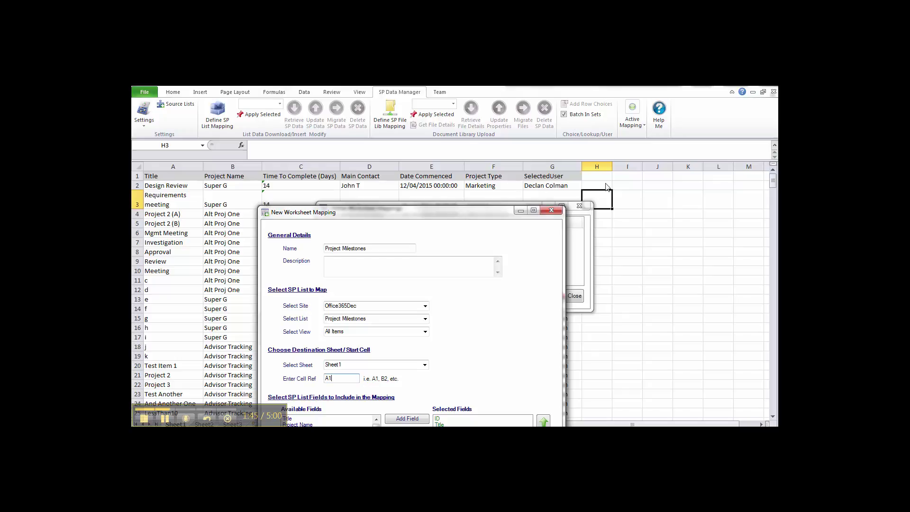
pyautogui.moveTo(444, 214); pyautogui.dragTo(465, 110)
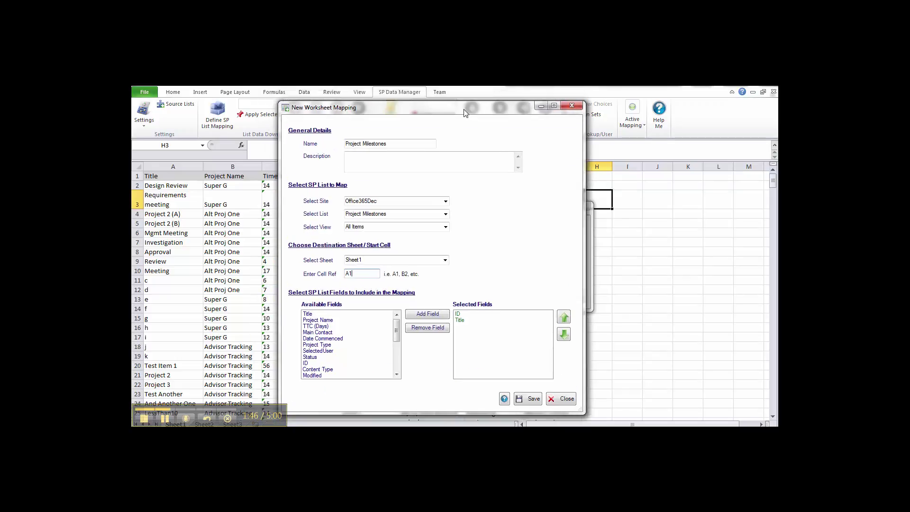
pyautogui.doubleClick(324, 321)
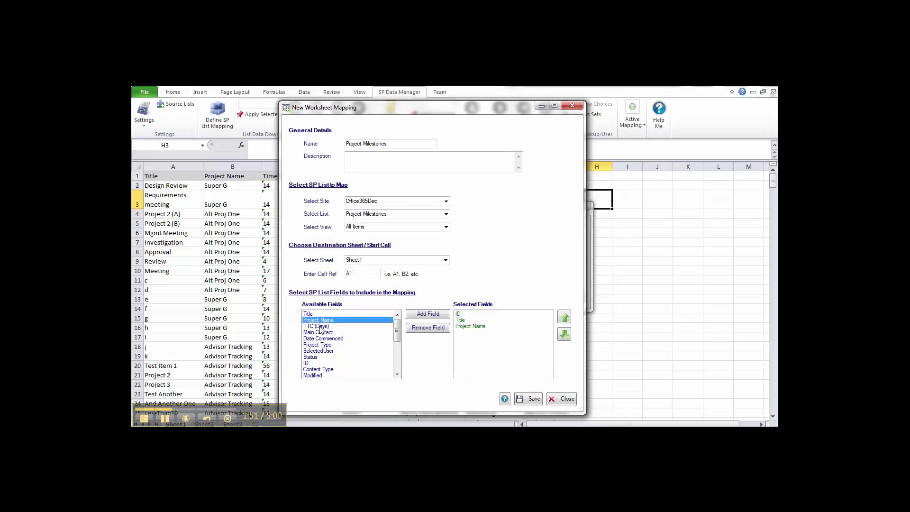
pyautogui.doubleClick(320, 327)
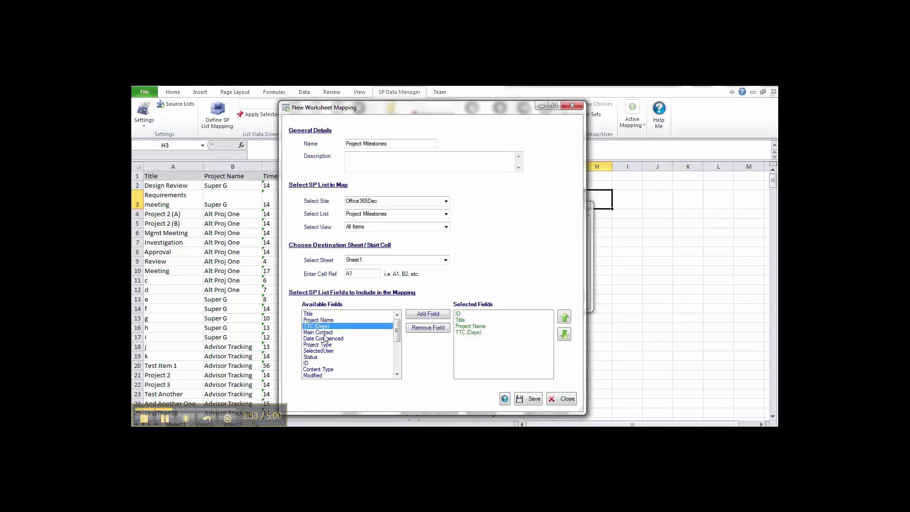
pyautogui.click(323, 333)
pyautogui.doubleClick(323, 332)
pyautogui.doubleClick(322, 338)
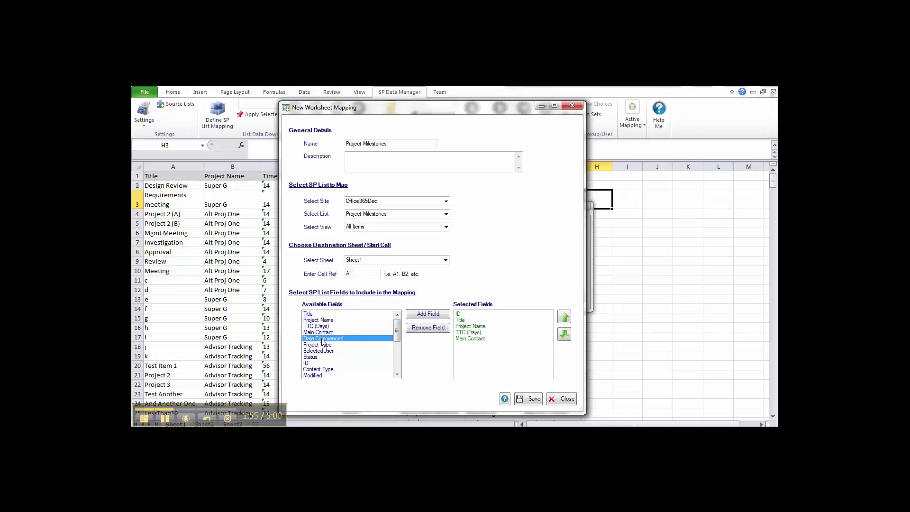
pyautogui.doubleClick(318, 345)
pyautogui.doubleClick(315, 357)
pyautogui.doubleClick(319, 351)
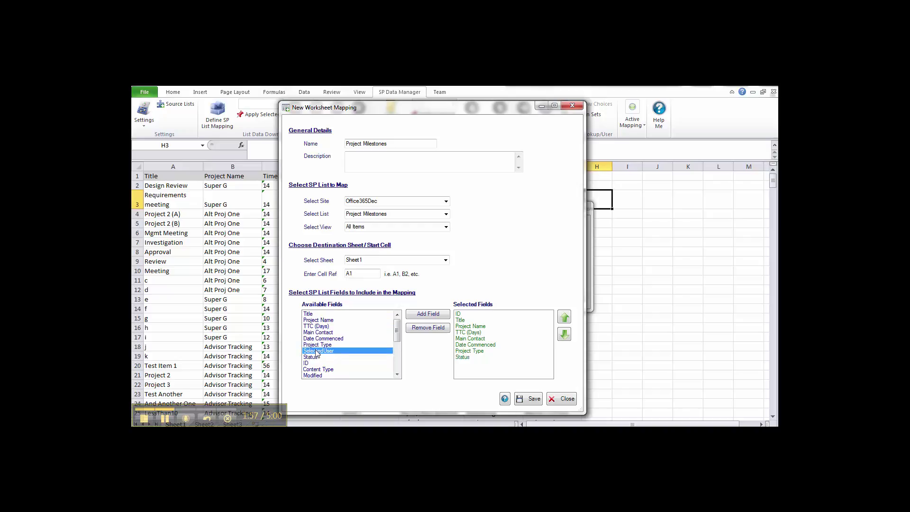
# Move SelectedUser above Status in the selected fields, and save the Project Milestones mapping and close the mapping dialogs.
pyautogui.click(480, 364)
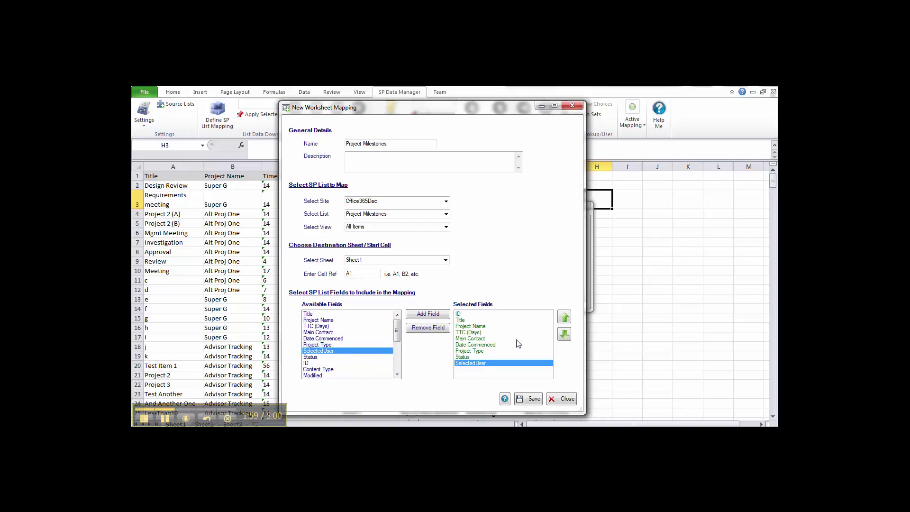
pyautogui.click(566, 318)
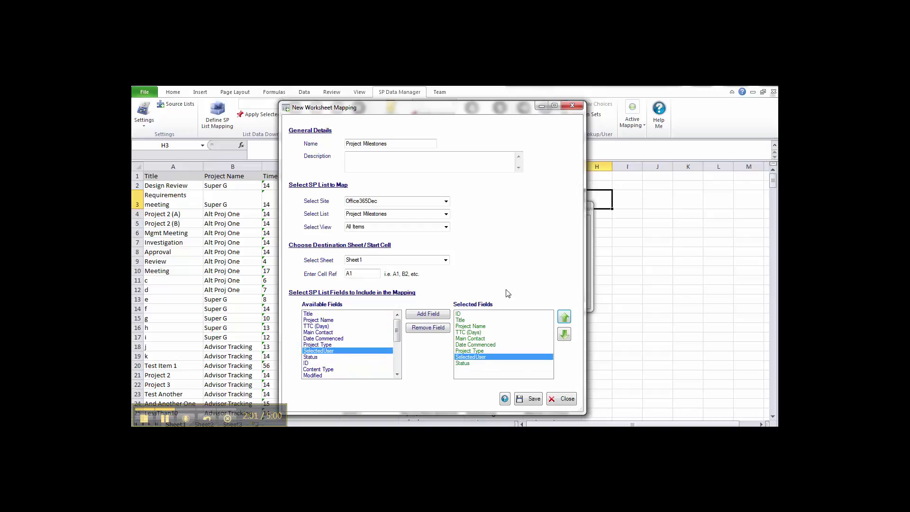
pyautogui.moveTo(458, 110)
pyautogui.mouseDown()
pyautogui.moveTo(489, 255)
pyautogui.moveTo(479, 117)
pyautogui.moveTo(469, 222)
pyautogui.moveTo(471, 110)
pyautogui.mouseUp()
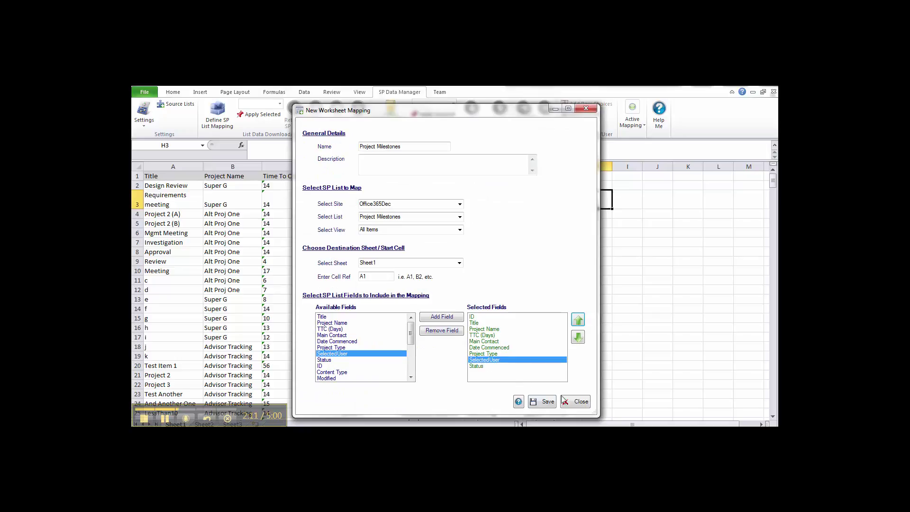
pyautogui.click(544, 402)
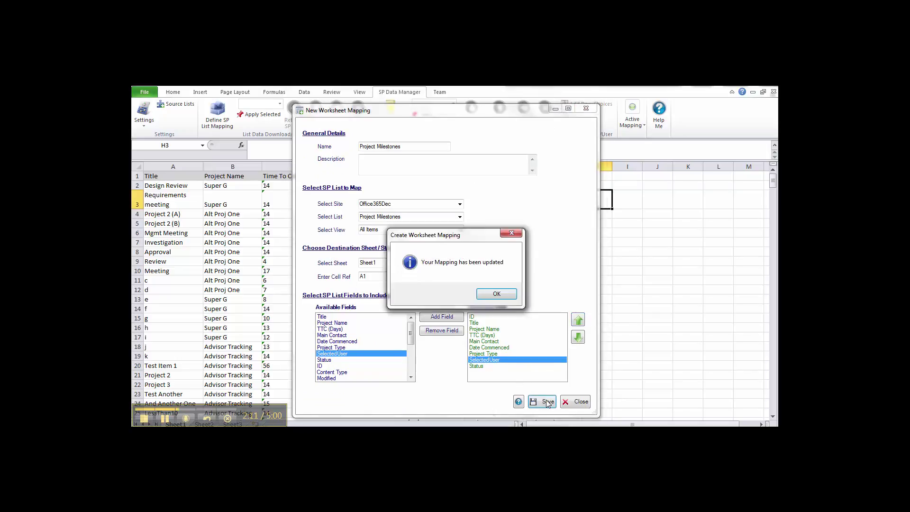
pyautogui.click(490, 293)
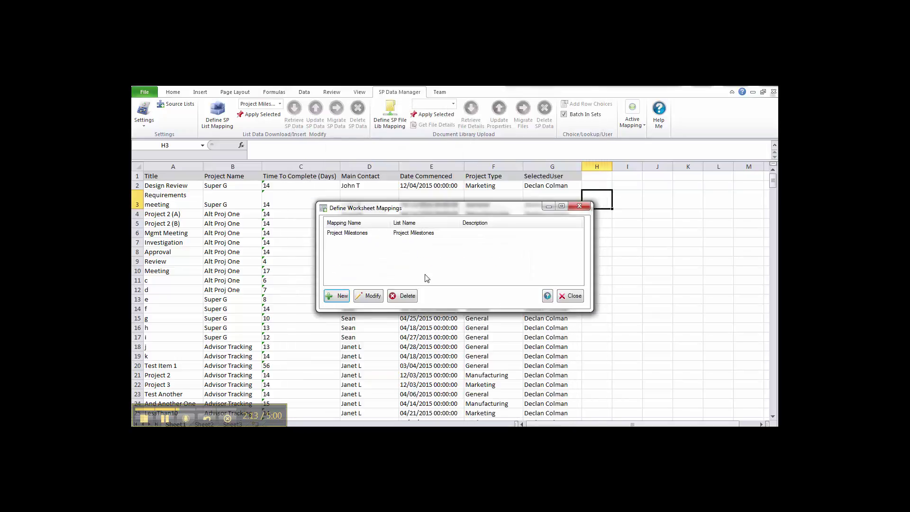
pyautogui.click(572, 297)
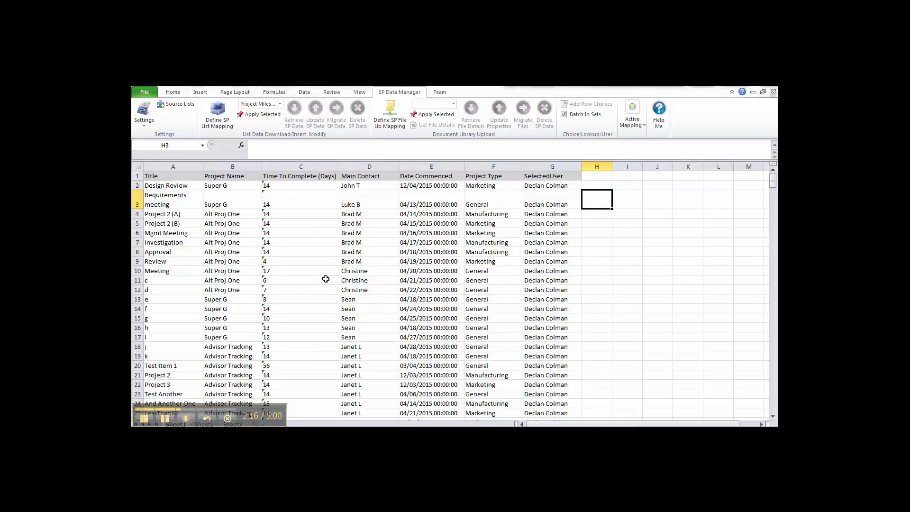
# Insert a column before Title with the header ID in A1, and add the header Status in I1.
pyautogui.rightClick(172, 164)
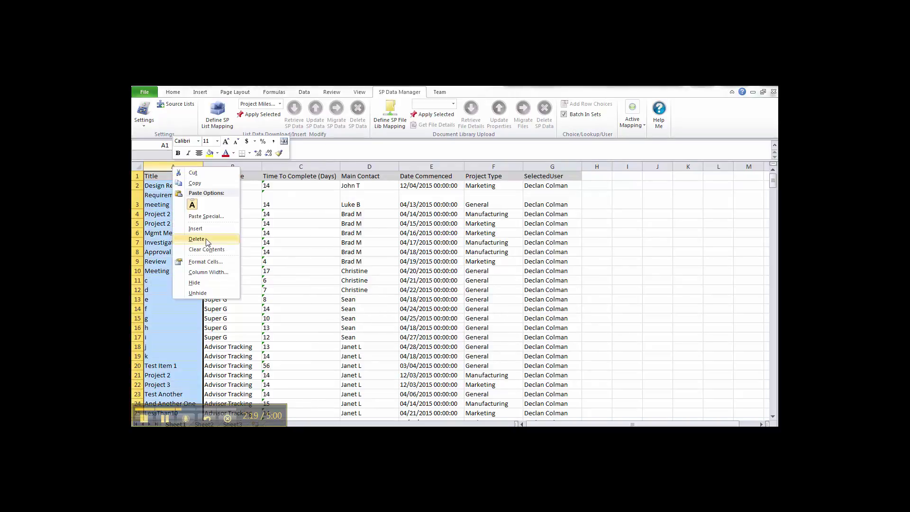
pyautogui.click(196, 229)
pyautogui.click(158, 176)
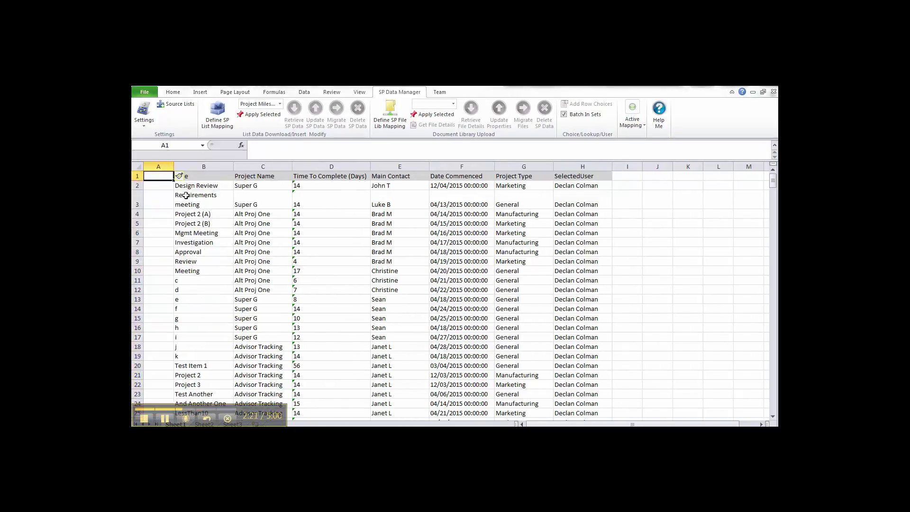
pyautogui.write('ID')
pyautogui.click(626, 179)
pyautogui.write('Status')
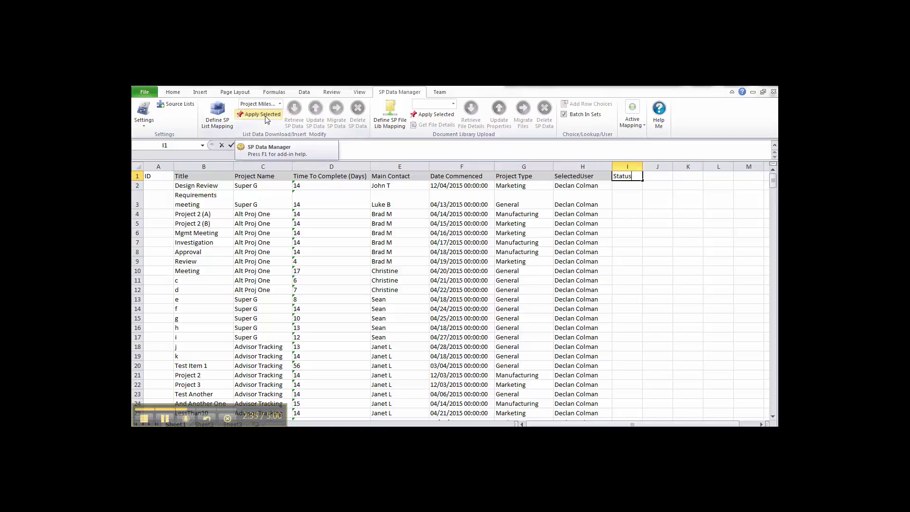
pyautogui.click(264, 115)
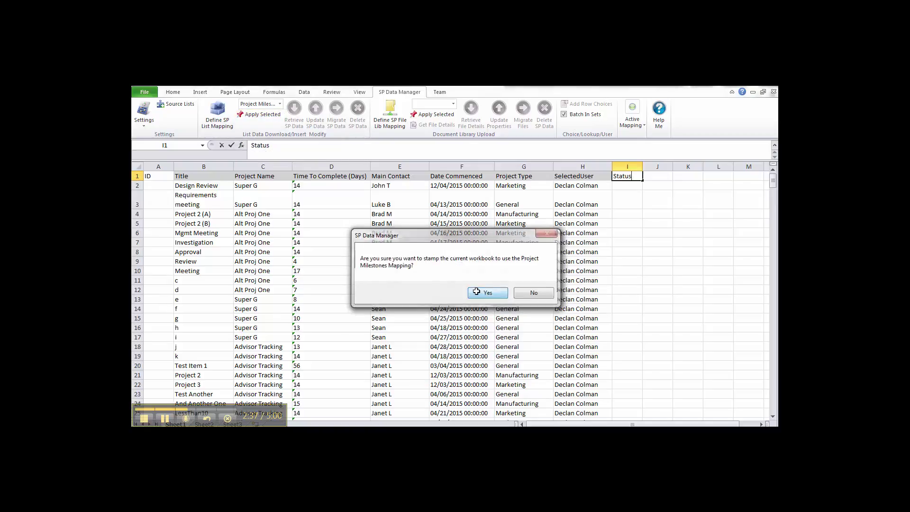
pyautogui.click(481, 294)
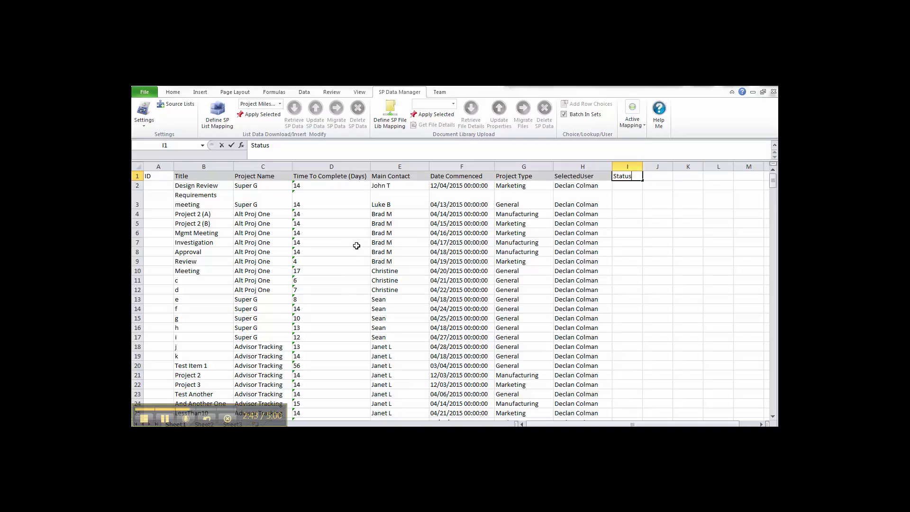
pyautogui.click(356, 245)
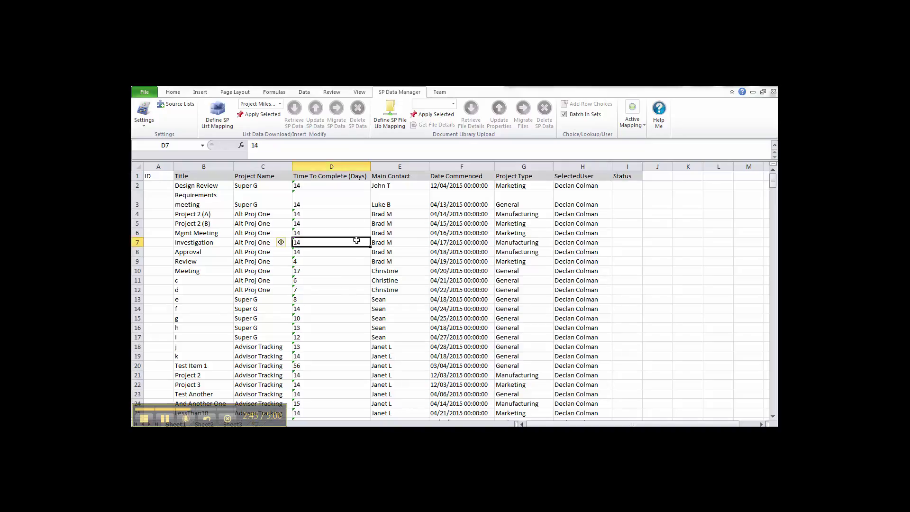
pyautogui.click(259, 106)
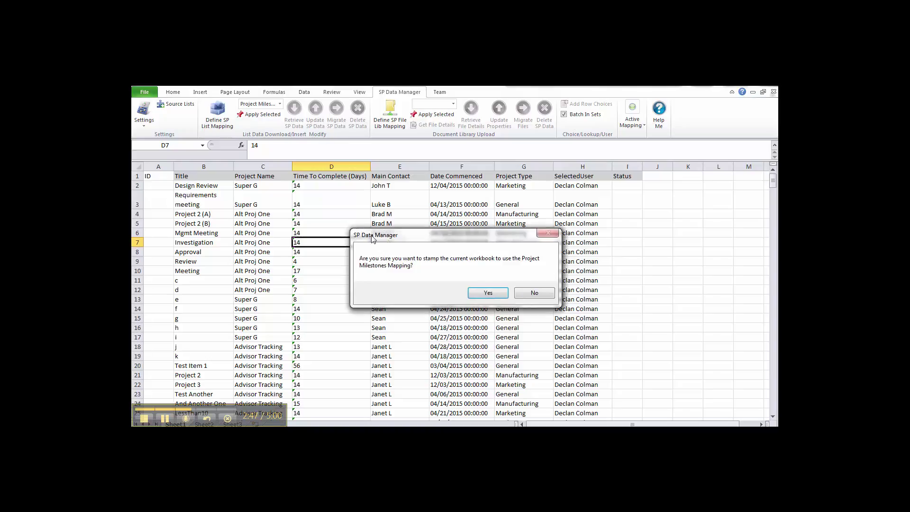
pyautogui.click(530, 294)
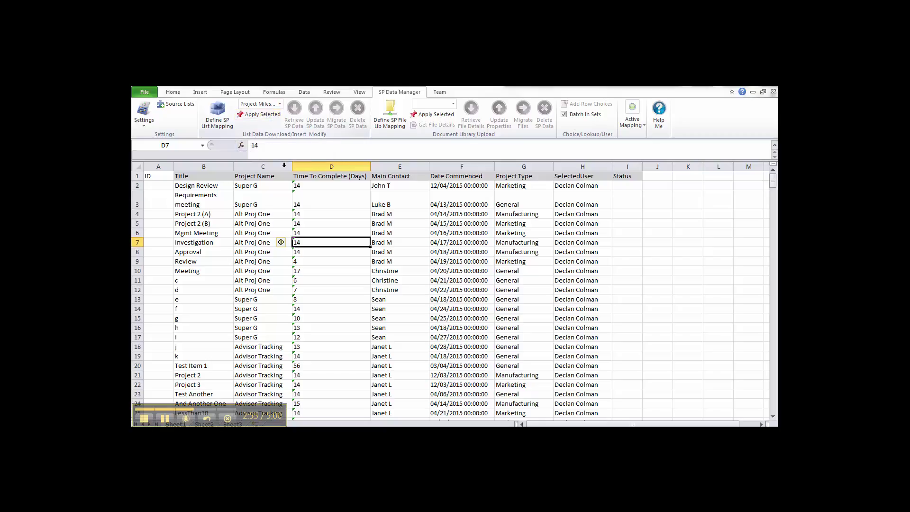
# Apply the Project Milestones mapping to the current workbook and confirm stamping it.
pyautogui.click(258, 204)
pyautogui.click(260, 114)
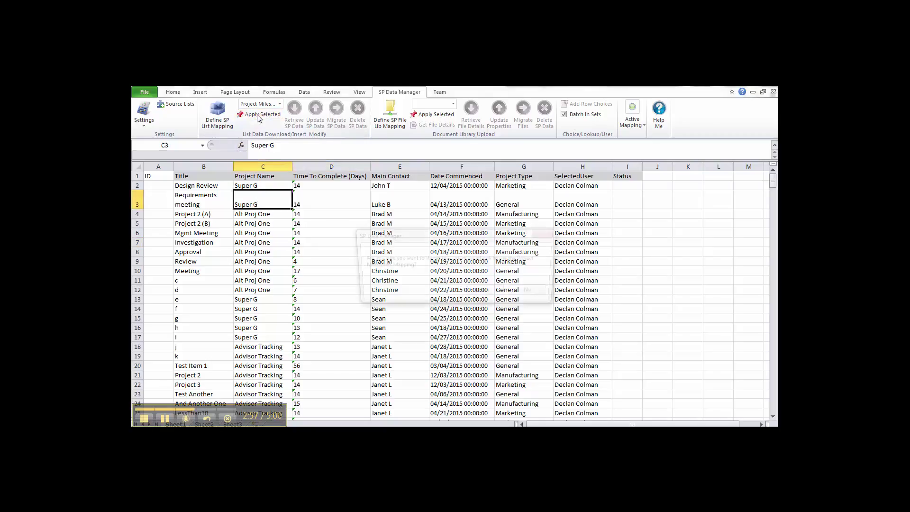
pyautogui.click(489, 293)
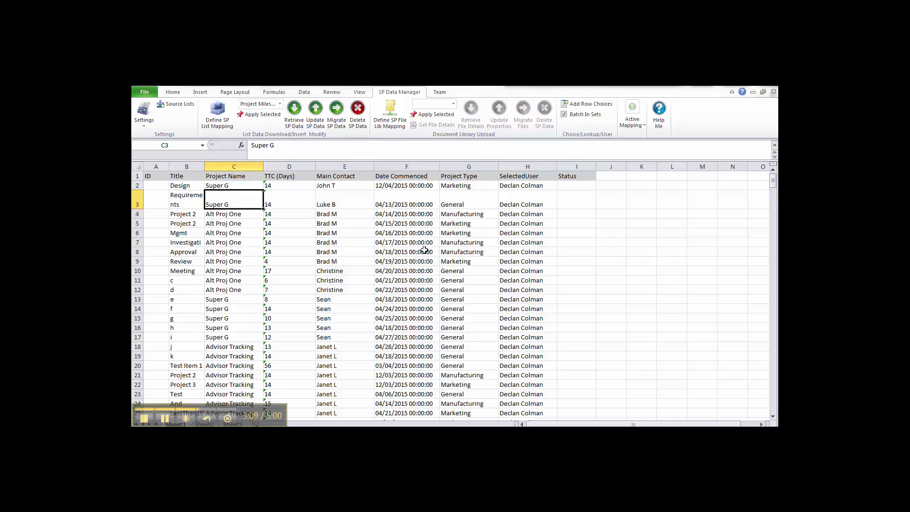
# Examine the choice lists of the Status and SelectedUser cells in row 2, and check the cells of rows 3 to 5 for such lists.
pyautogui.click(576, 184)
pyautogui.click(601, 187)
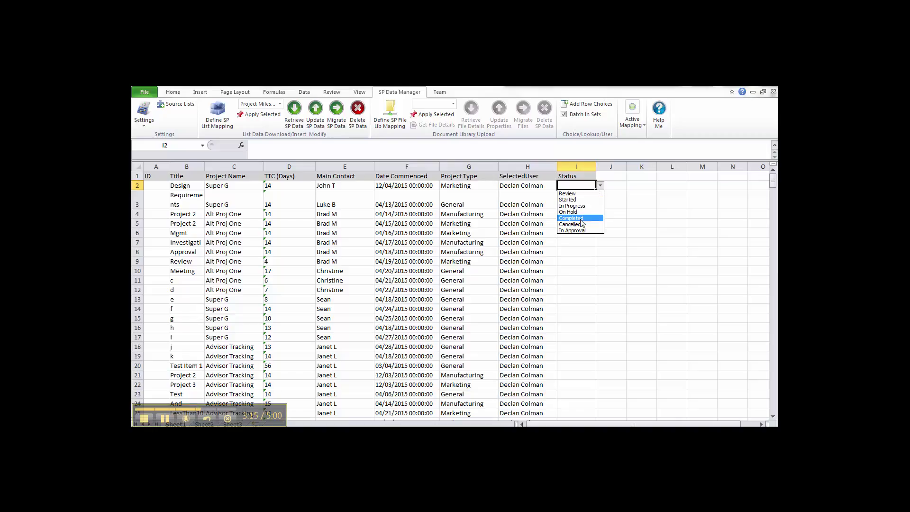
pyautogui.click(601, 187)
pyautogui.click(540, 184)
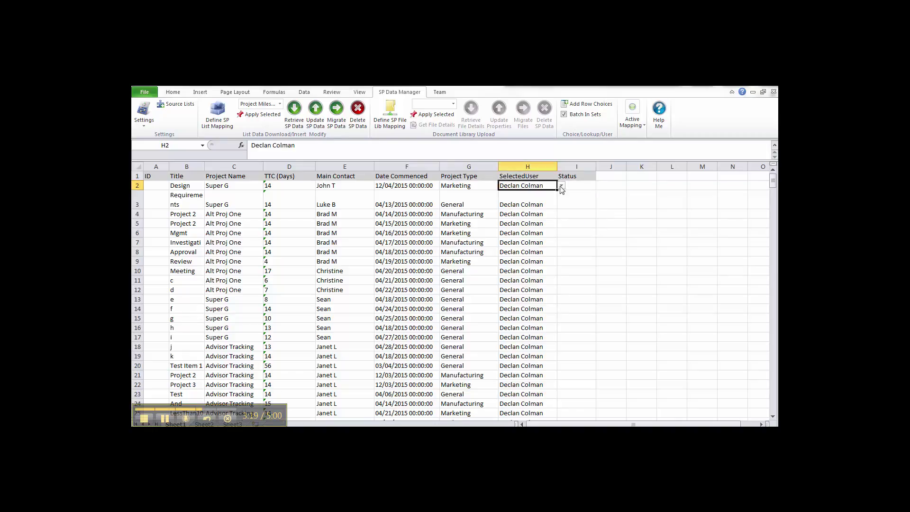
pyautogui.click(562, 187)
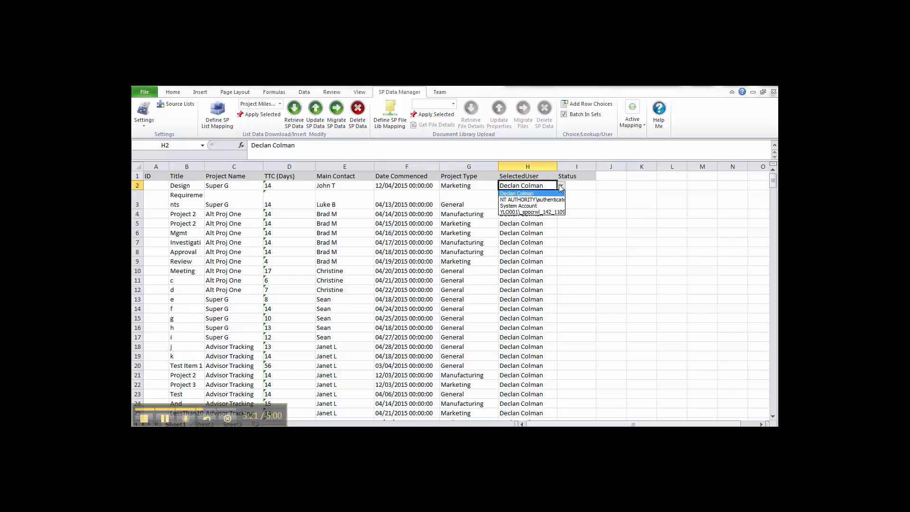
pyautogui.click(561, 187)
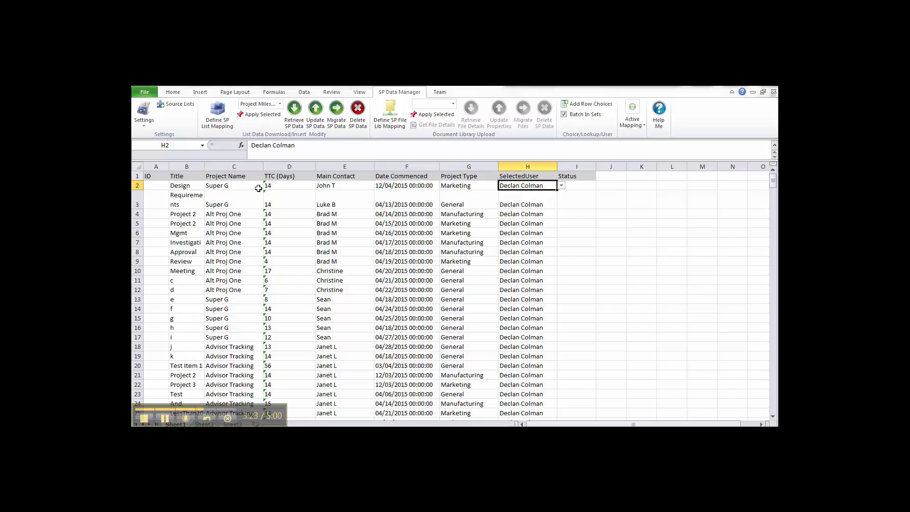
pyautogui.click(526, 214)
pyautogui.click(565, 215)
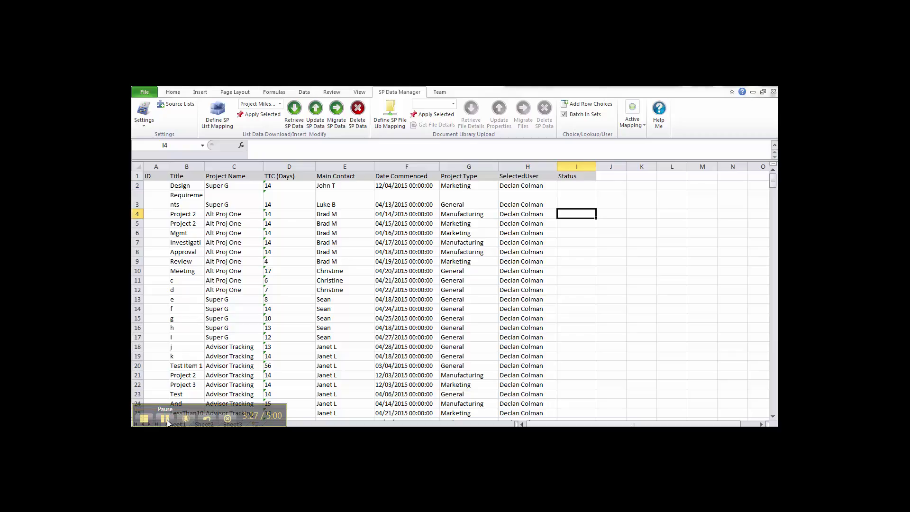
pyautogui.click(583, 214)
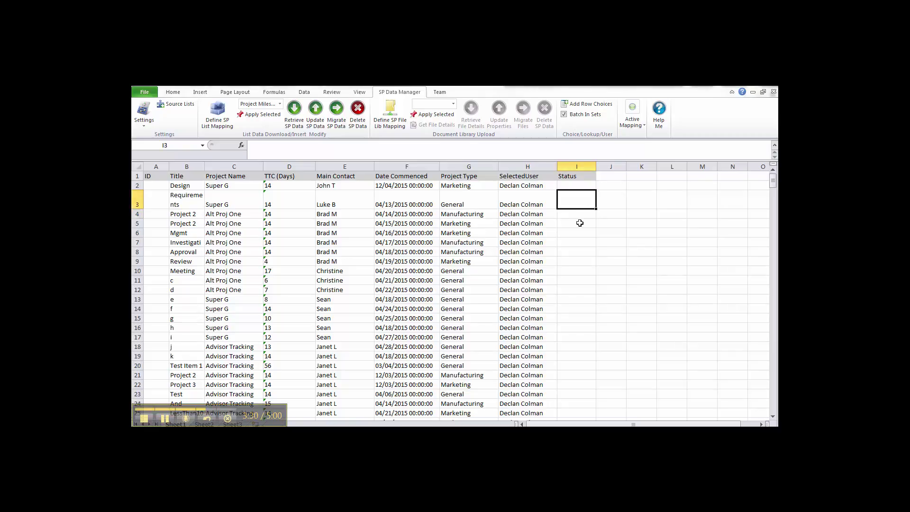
pyautogui.click(583, 201)
pyautogui.click(579, 224)
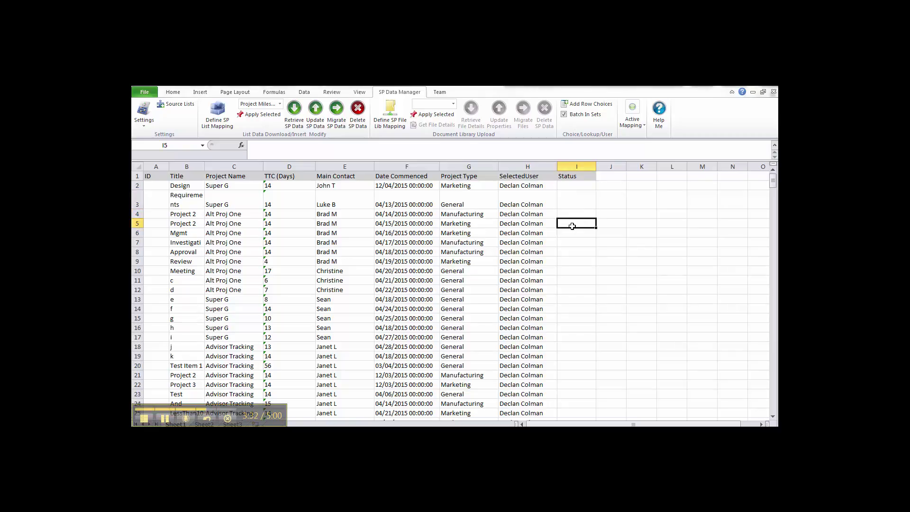
# Add the row choices to row 5 and check the options offered in its SelectedUser cell.
pyautogui.click(527, 223)
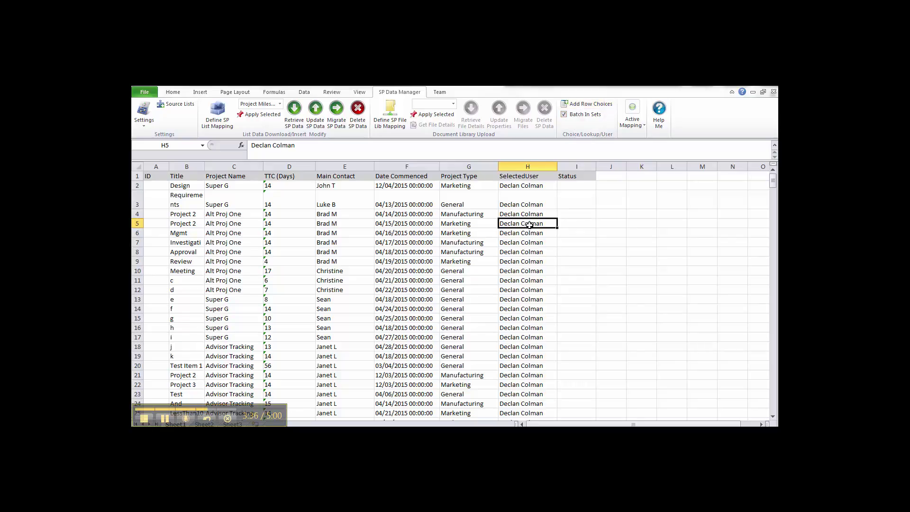
pyautogui.click(588, 107)
pyautogui.click(562, 224)
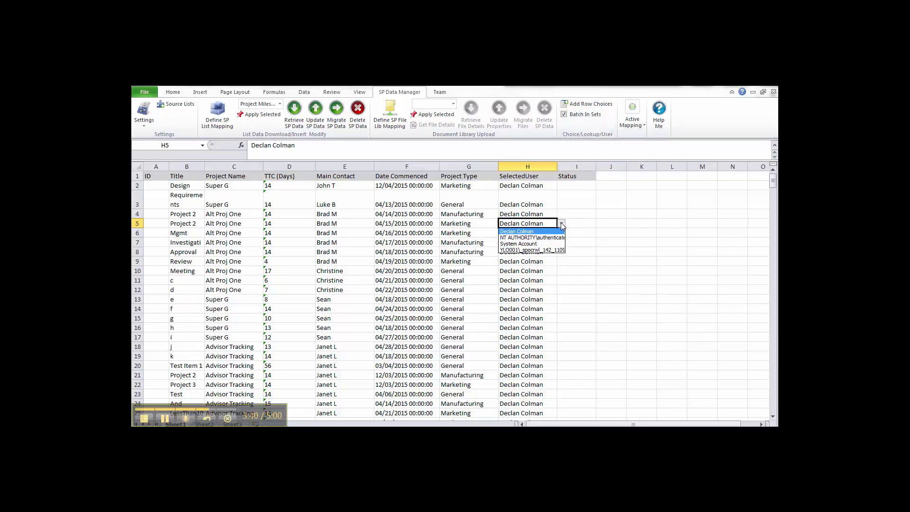
pyautogui.click(563, 225)
# Set the Status of row 5 to In Progress from its choice list, and select the first empty ID cell, A2.
pyautogui.click(580, 224)
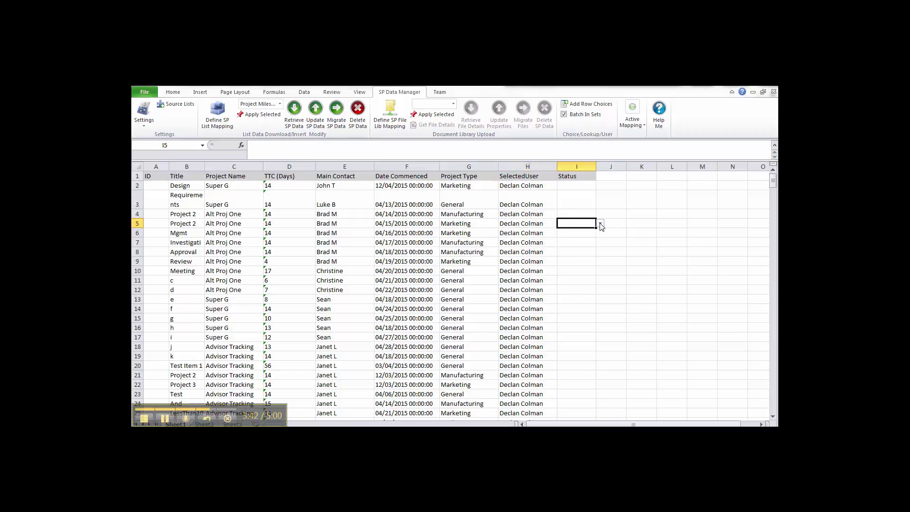
pyautogui.click(601, 225)
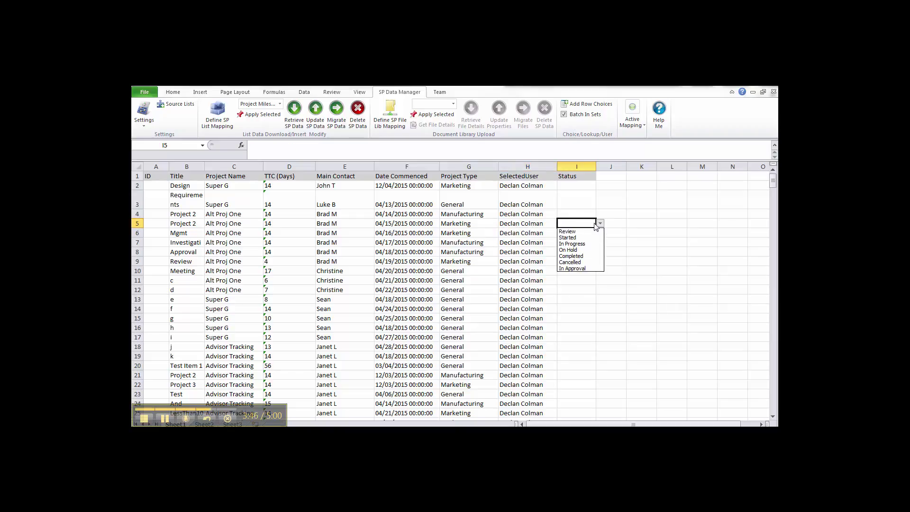
pyautogui.click(569, 244)
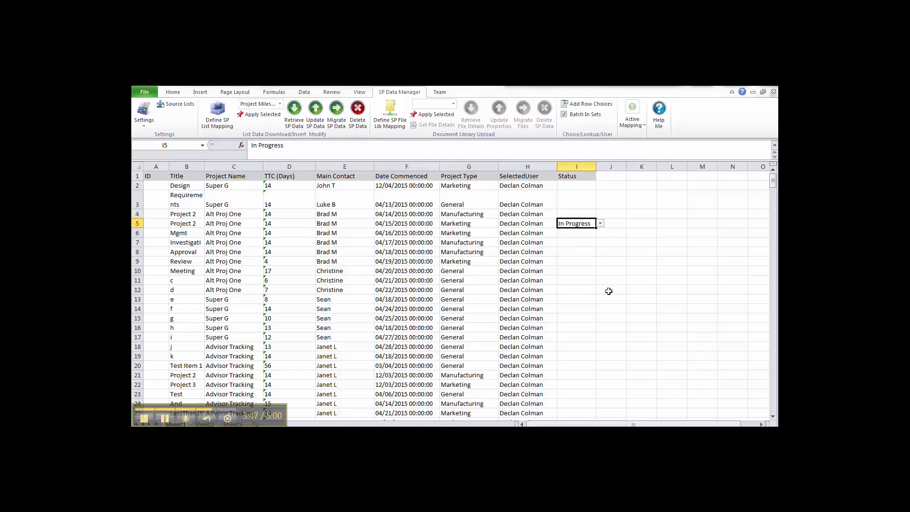
pyautogui.click(156, 186)
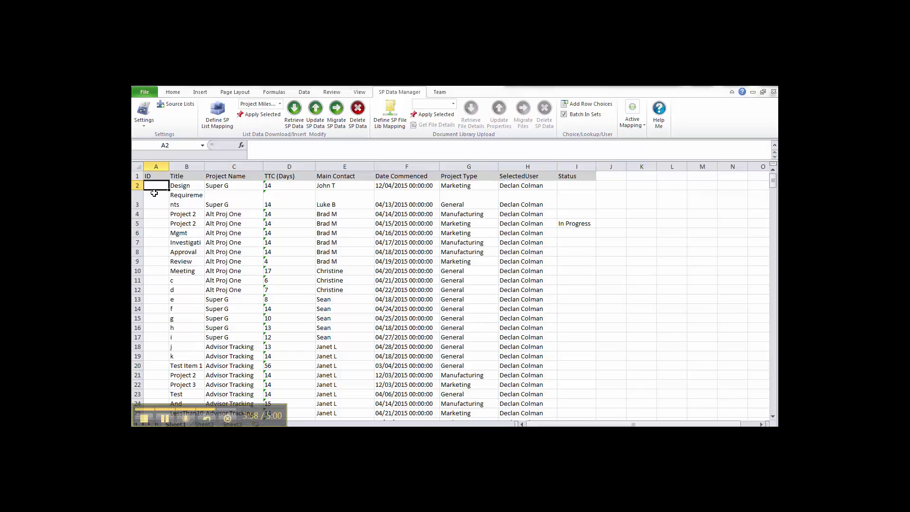
# Enter N in the ID cell A2 and fill it down the ID column to the last data row, 68.
pyautogui.write('N')
pyautogui.hotkey('ctrl', 'Return')
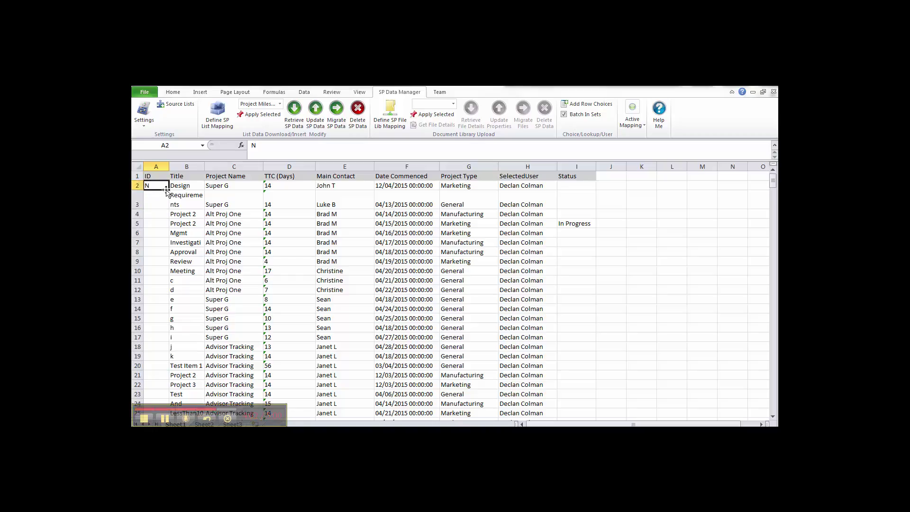
pyautogui.moveTo(168, 191)
pyautogui.mouseDown()
pyautogui.moveTo(176, 419)
pyautogui.moveTo(175, 343)
pyautogui.moveTo(133, 131)
pyautogui.moveTo(173, 187)
pyautogui.moveTo(163, 219)
pyautogui.moveTo(167, 190)
pyautogui.mouseUp()
pyautogui.scroll(13, 197, 218)
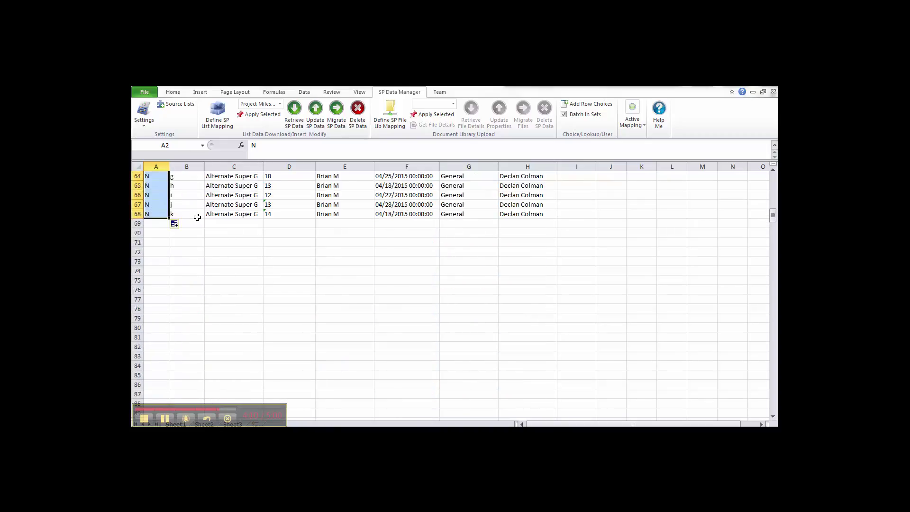
pyautogui.scroll(9, 221, 231)
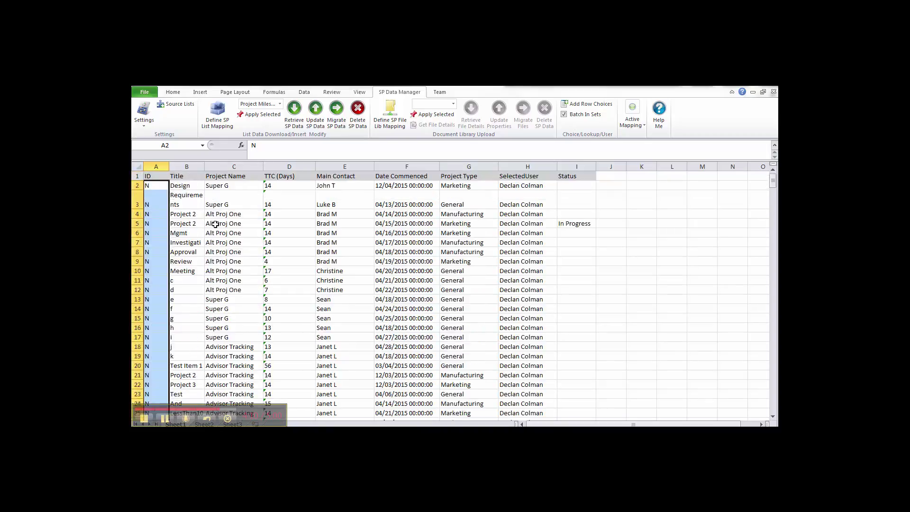
pyautogui.click(159, 187)
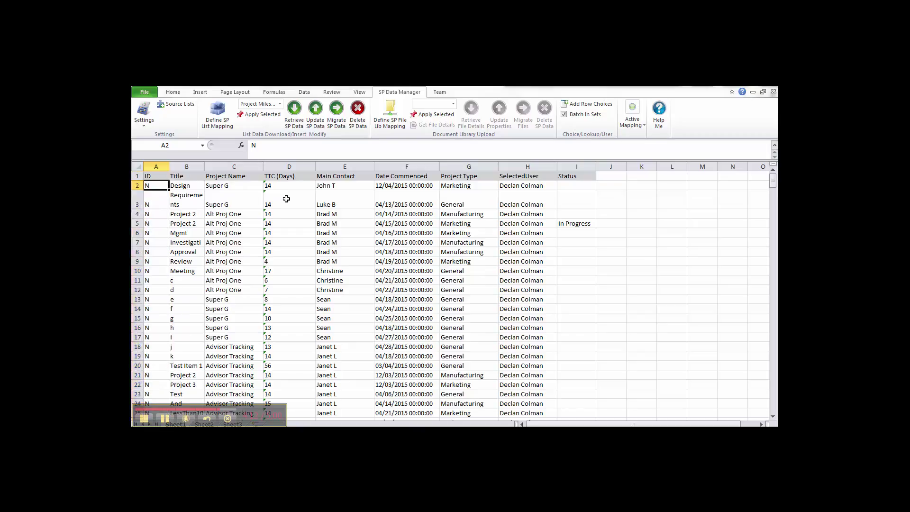
# Upload all worksheet rows to the SharePoint list with the Insert New Items option and close the restore options.
pyautogui.click(315, 110)
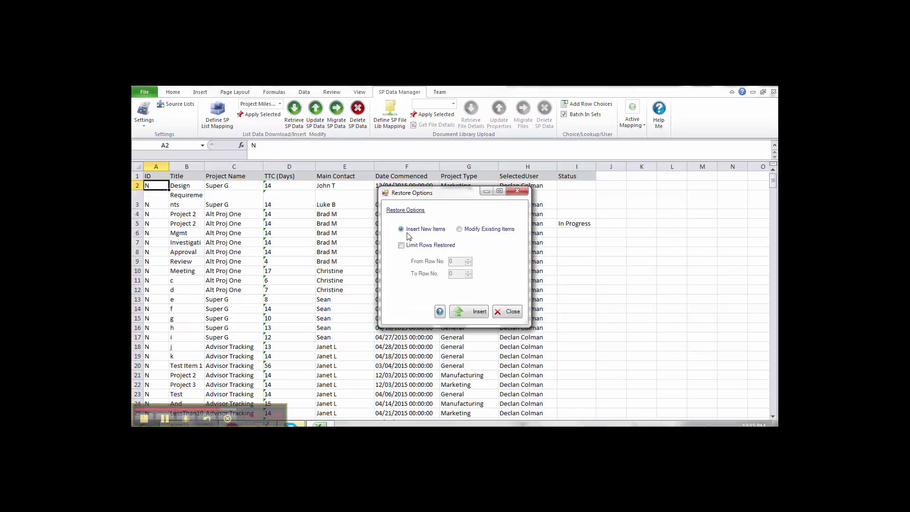
pyautogui.click(475, 317)
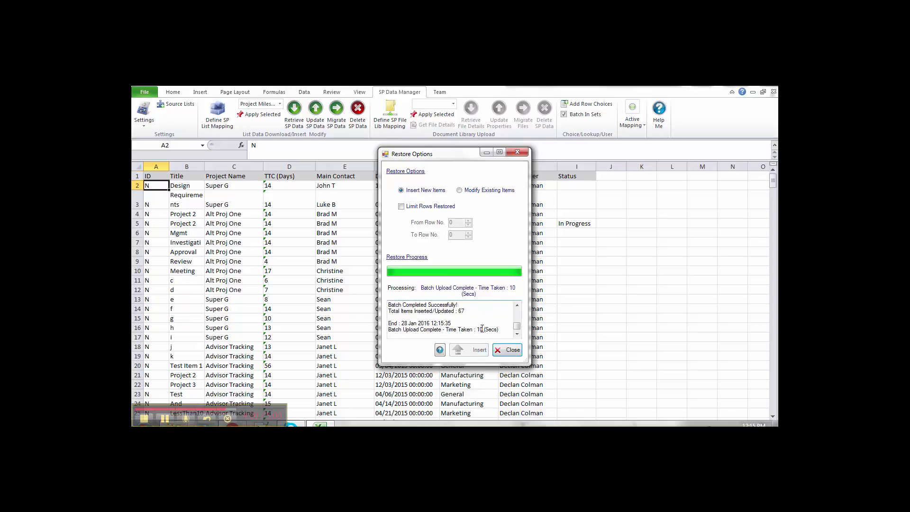
pyautogui.click(505, 351)
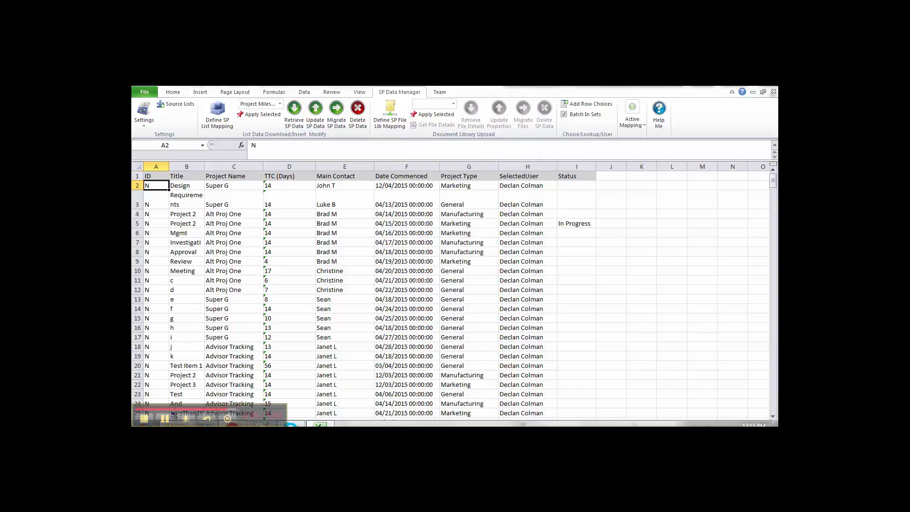
# Switch to the browser and examine the Project Milestones list from its first to its last item.
pyautogui.hotkey('alt', 'Tab')
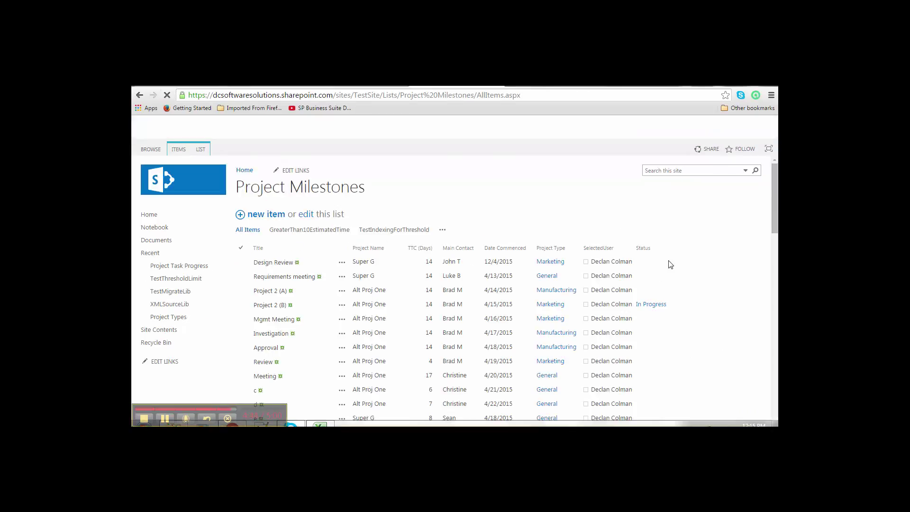
pyautogui.scroll(-2, 588, 249)
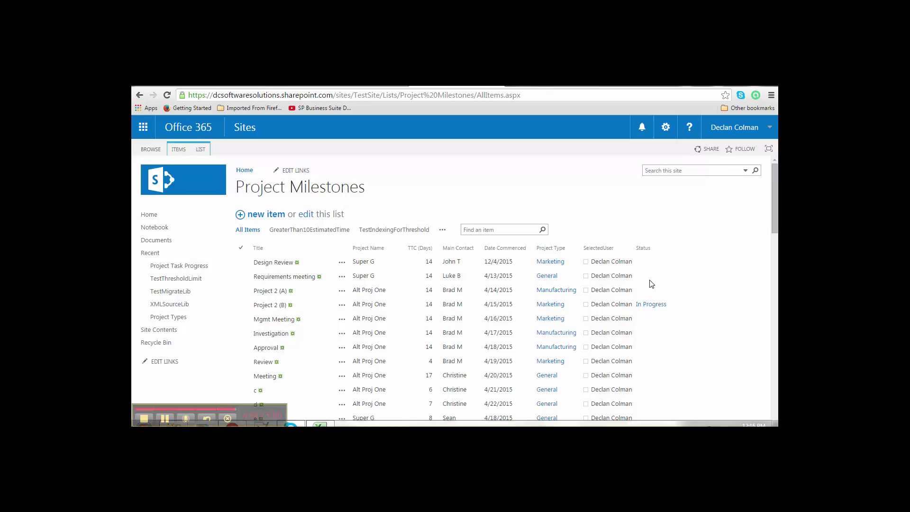
pyautogui.scroll(-7, 652, 286)
pyautogui.scroll(-10, 651, 286)
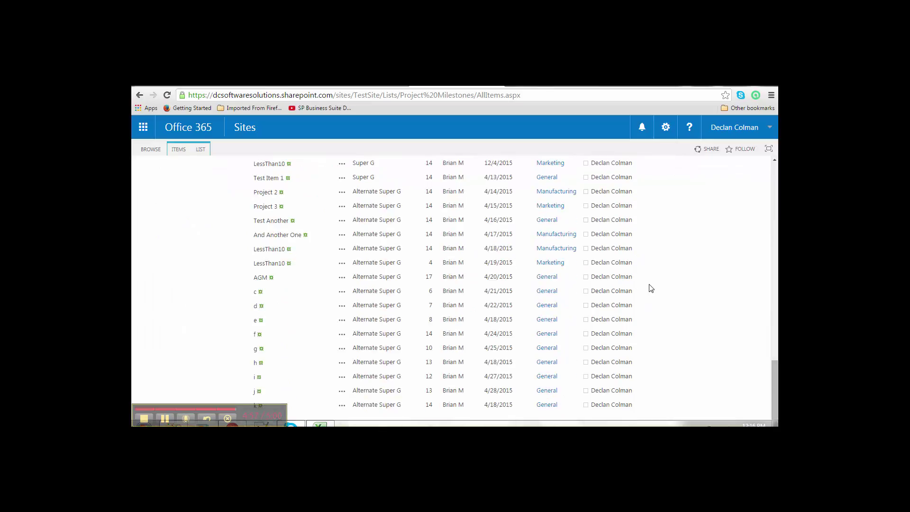
pyautogui.scroll(15, 650, 287)
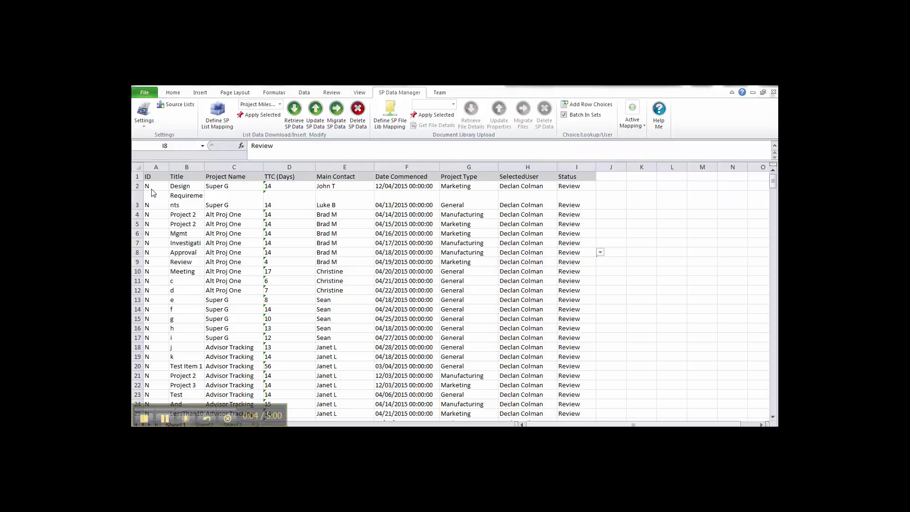
# Clear the entire worksheet and retrieve the Project Milestones items from SharePoint into it.
pyautogui.click(138, 167)
pyautogui.press('Delete')
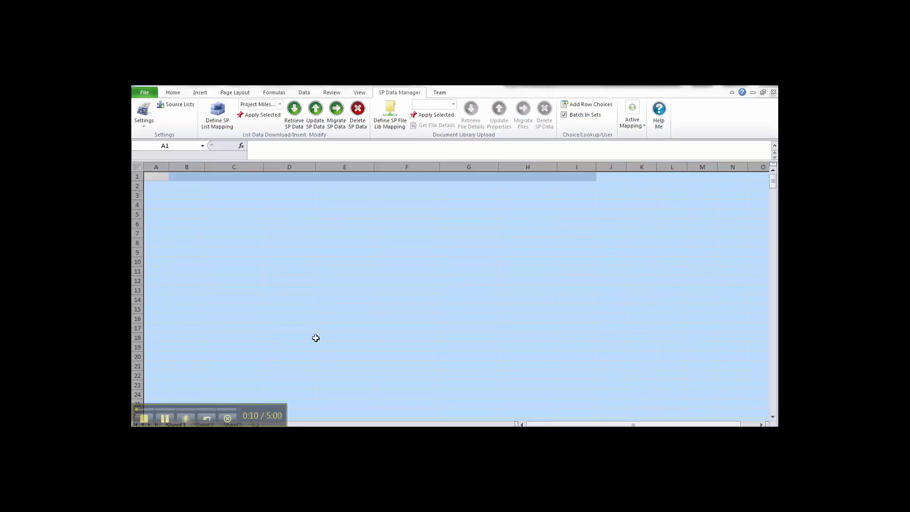
pyautogui.click(295, 116)
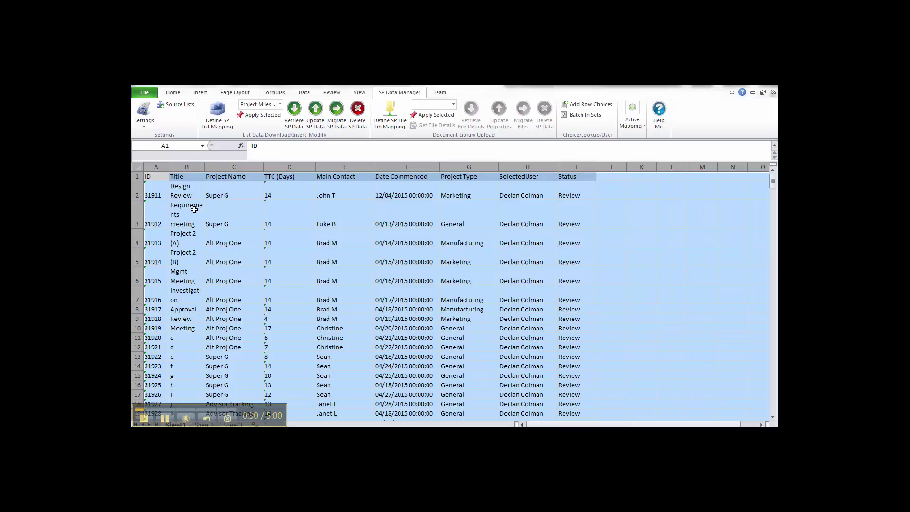
pyautogui.click(434, 244)
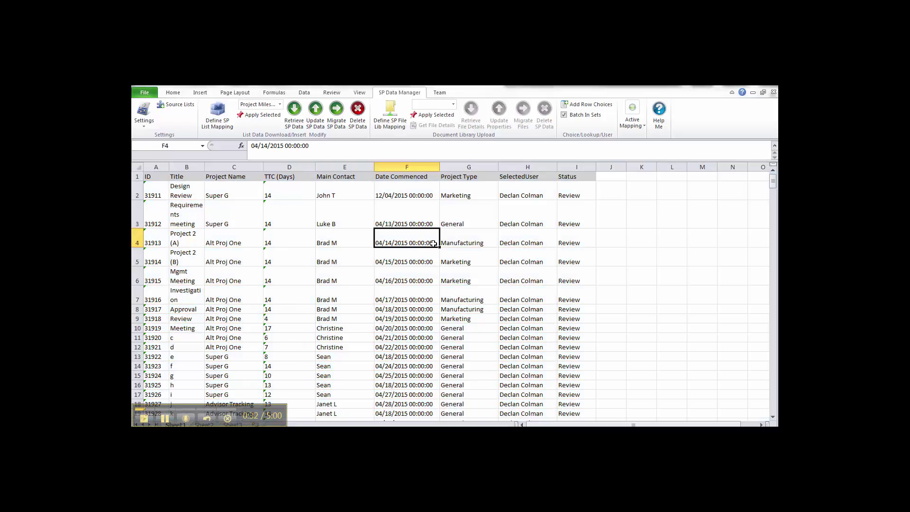
# Check the Project Type choices of the Design Review row and set its Status to On Hold.
pyautogui.click(580, 190)
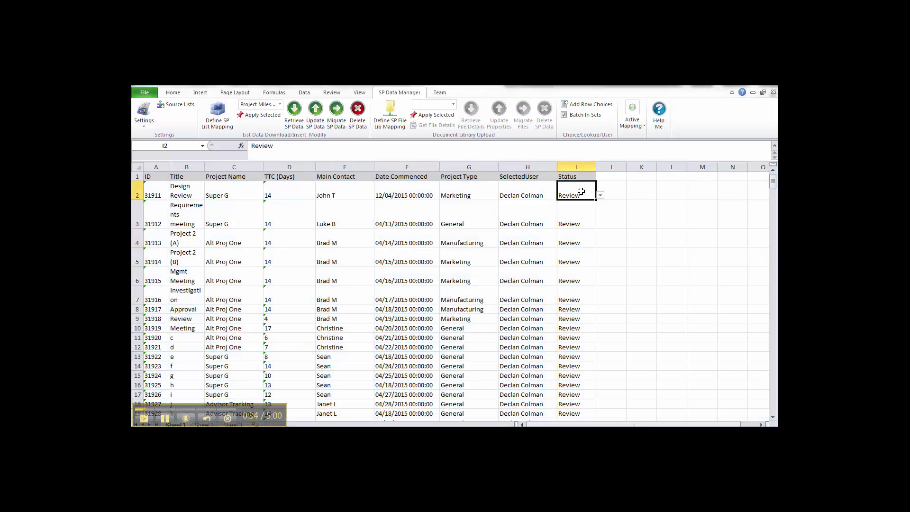
pyautogui.click(472, 196)
pyautogui.click(503, 195)
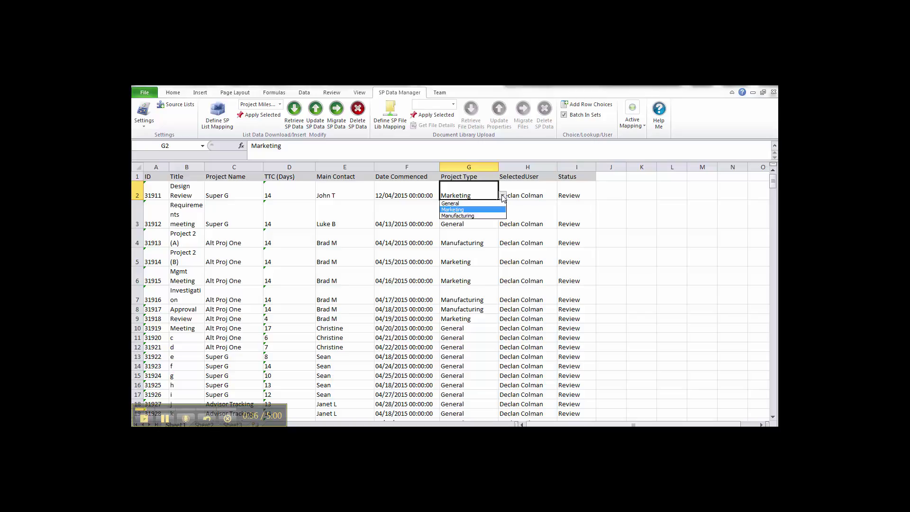
pyautogui.click(504, 196)
pyautogui.click(580, 191)
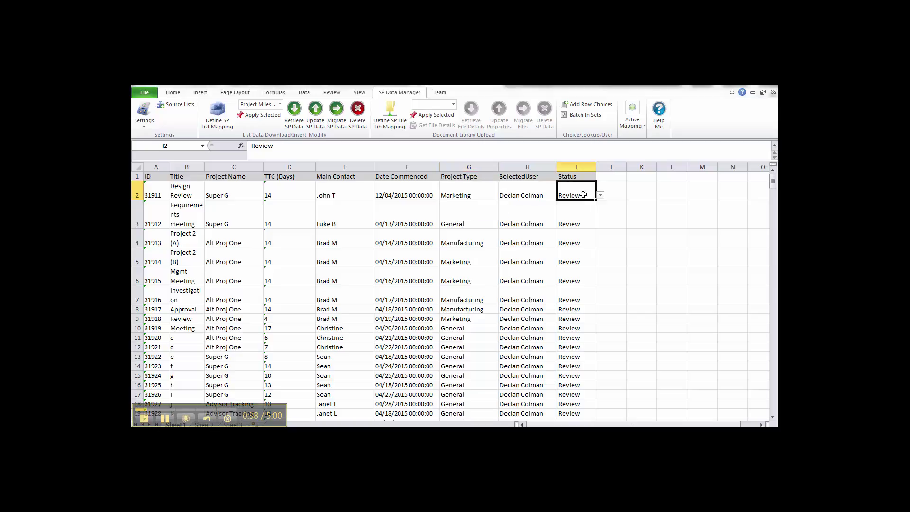
pyautogui.click(600, 195)
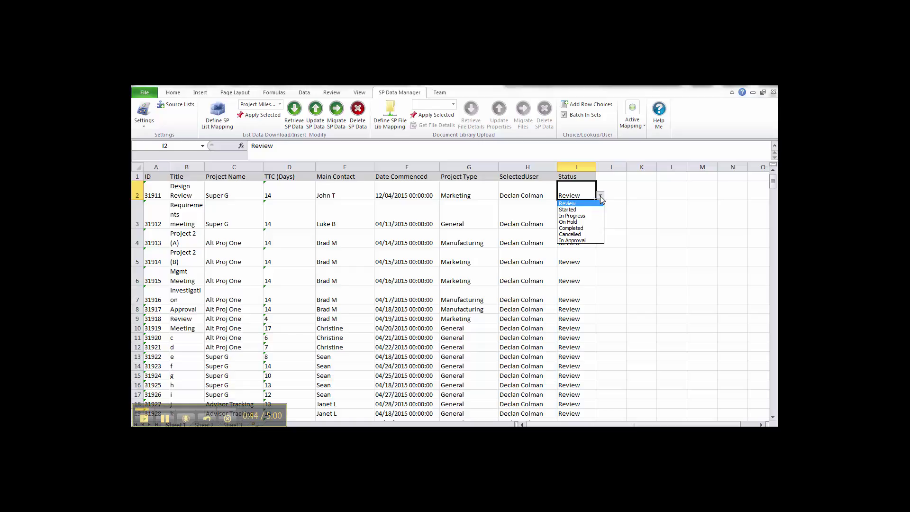
pyautogui.click(575, 222)
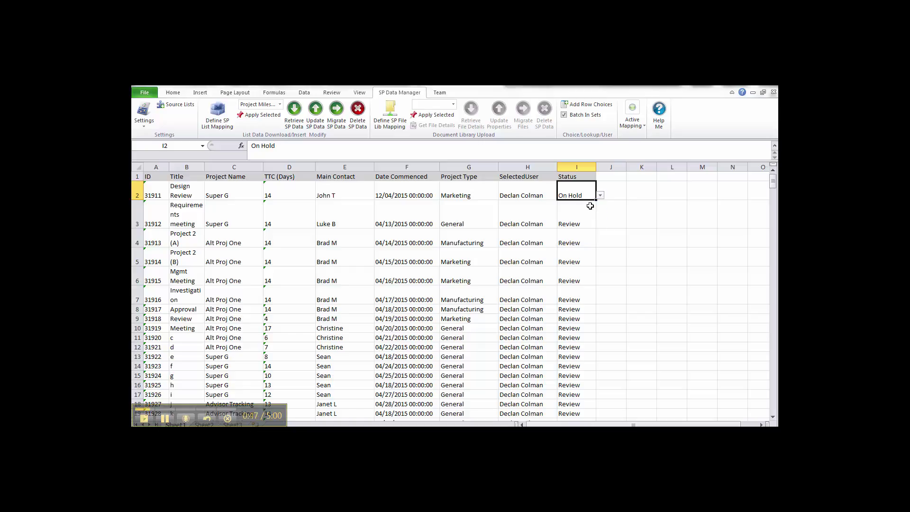
# Send the changed rows to the SharePoint list with the Modify Existing Items option and close the restore options.
pyautogui.click(314, 116)
pyautogui.click(460, 230)
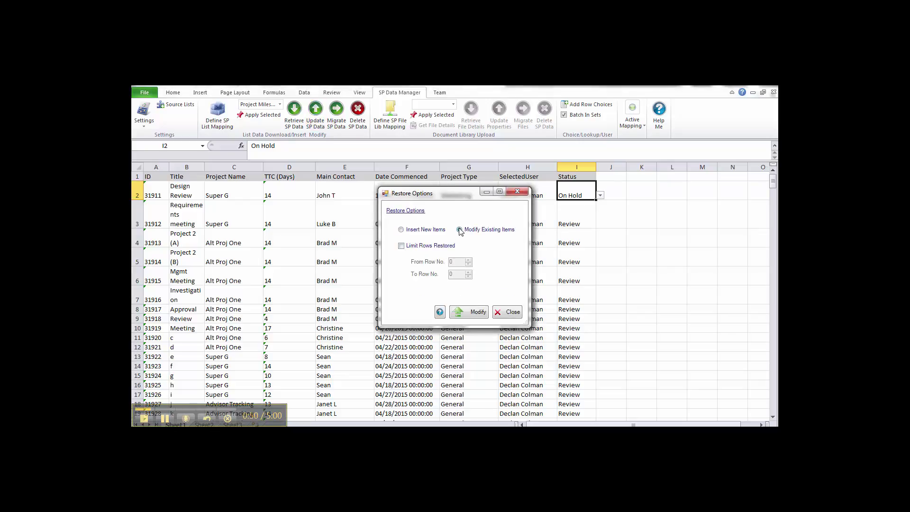
pyautogui.click(477, 312)
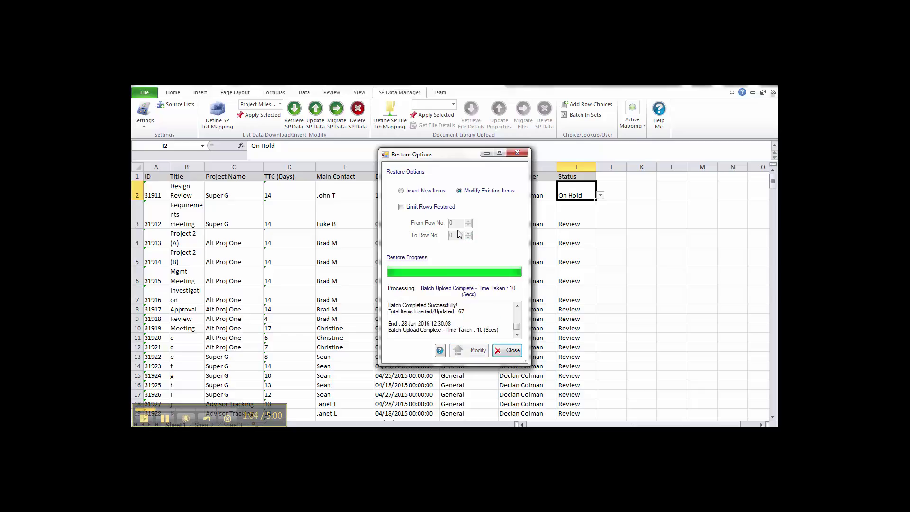
pyautogui.click(508, 351)
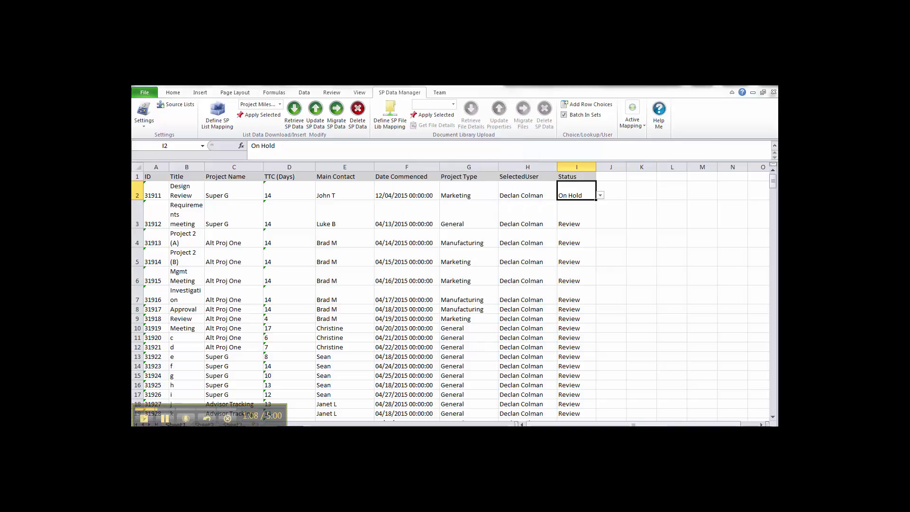
# Check the Status of the Design Review item in the browser's Project Milestones list, and return to the Status column in Excel.
pyautogui.hotkey('alt', 'Tab')
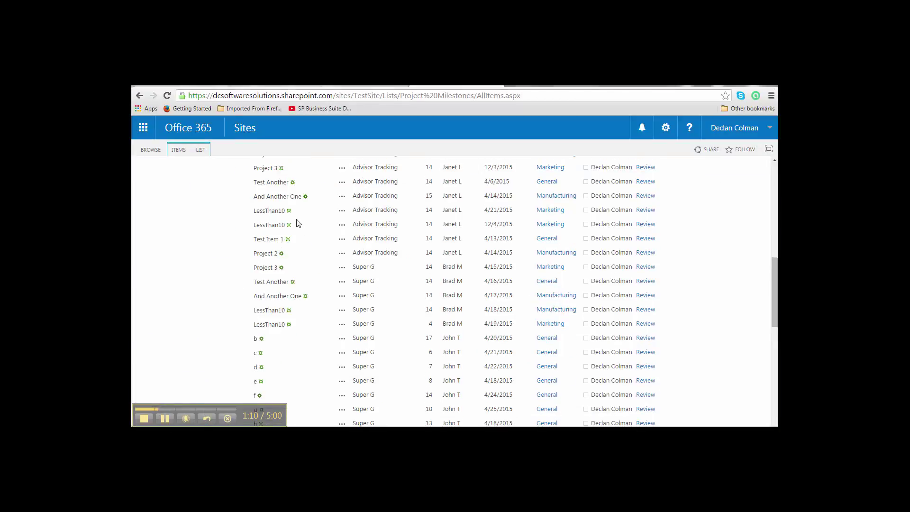
pyautogui.scroll(10, 297, 223)
pyautogui.click(191, 132)
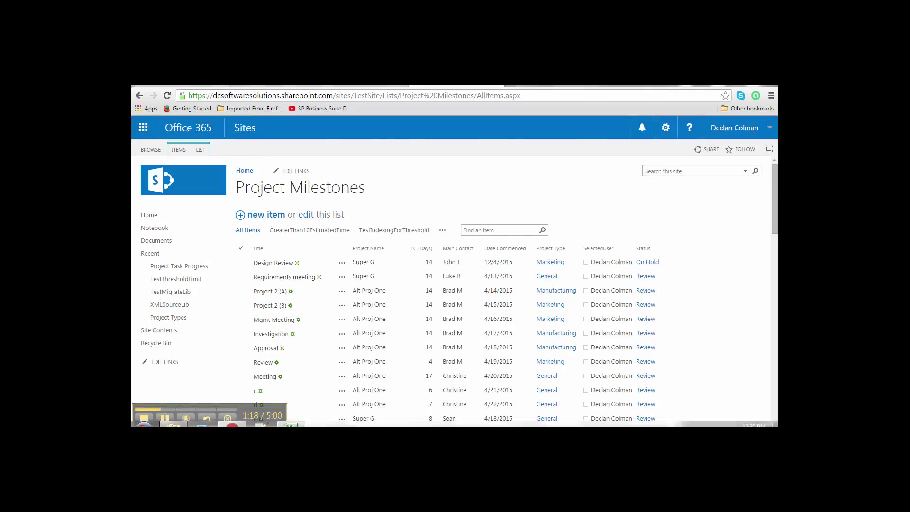
pyautogui.click(290, 424)
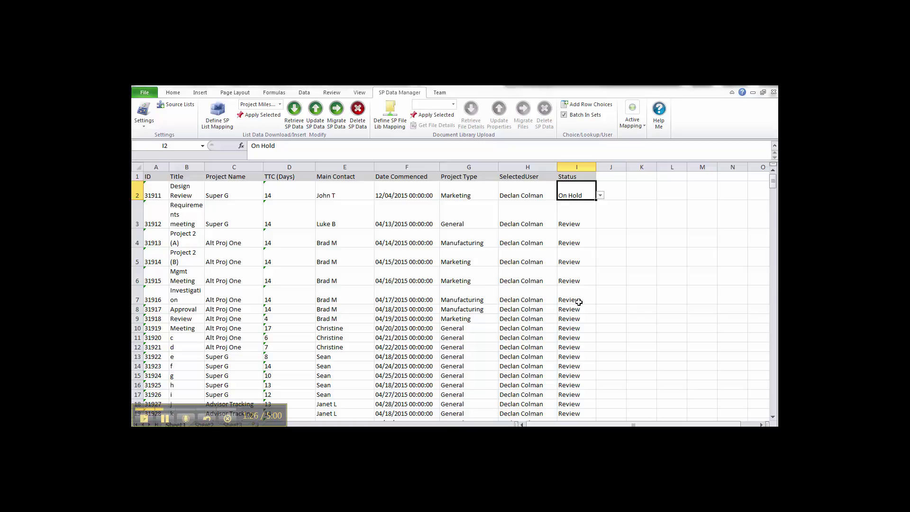
pyautogui.click(580, 272)
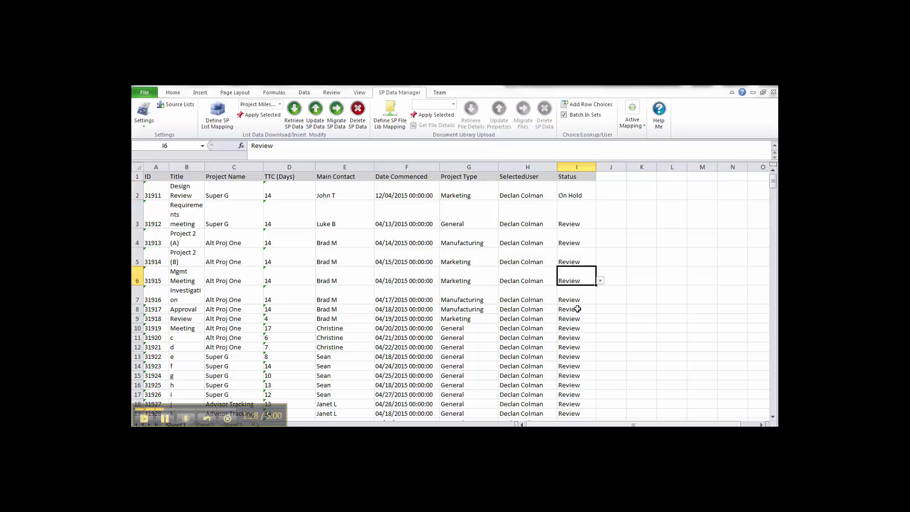
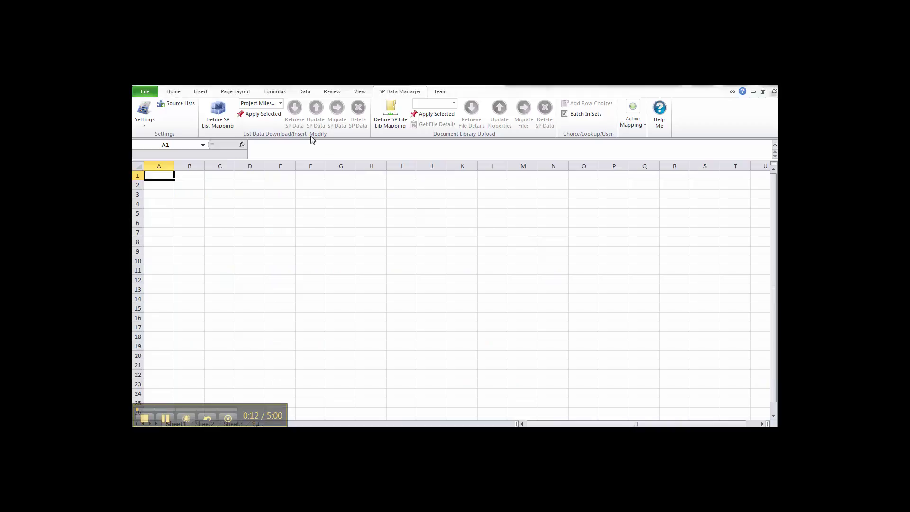
# Stamp the new workbook with the Project Milestones mapping and retrieve the list's items into it.
pyautogui.click(260, 115)
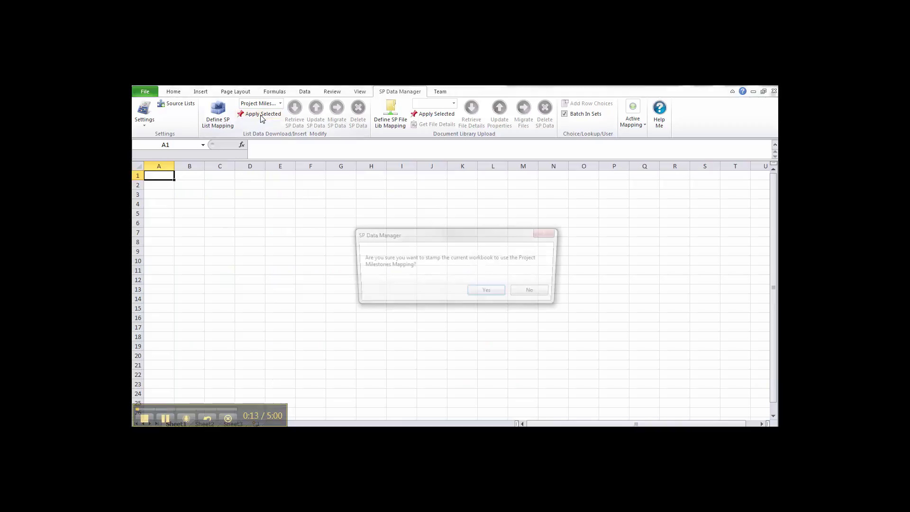
pyautogui.click(470, 293)
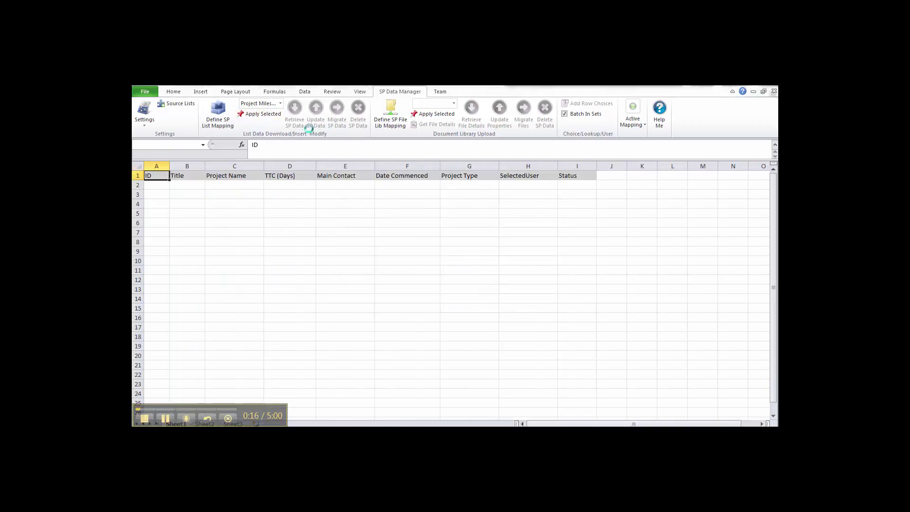
pyautogui.click(295, 112)
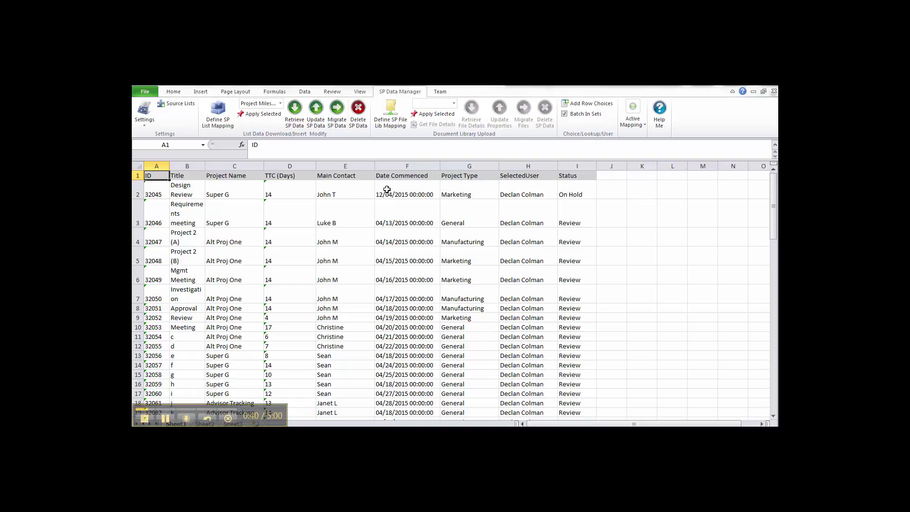
# Batch delete all the retrieved items from the SharePoint list, checking the reloaded Project Milestones list in the browser before closing the delete options.
pyautogui.click(360, 113)
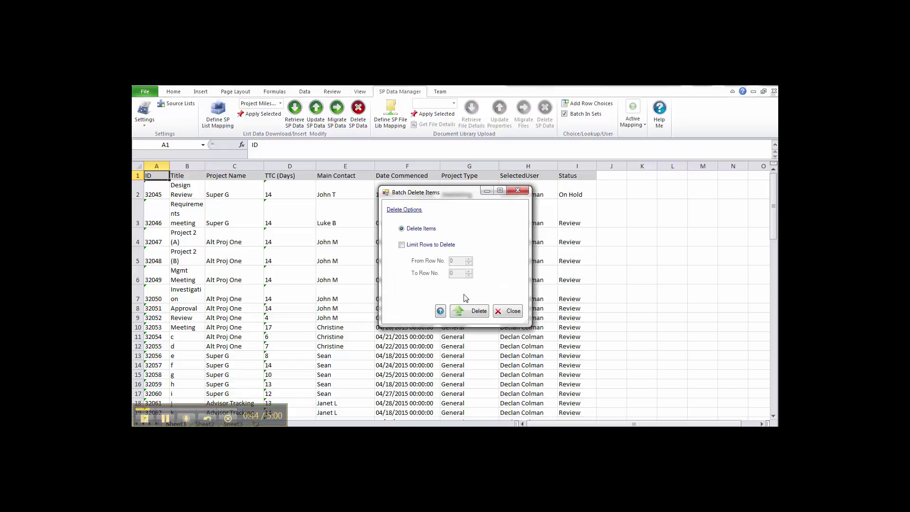
pyautogui.click(475, 311)
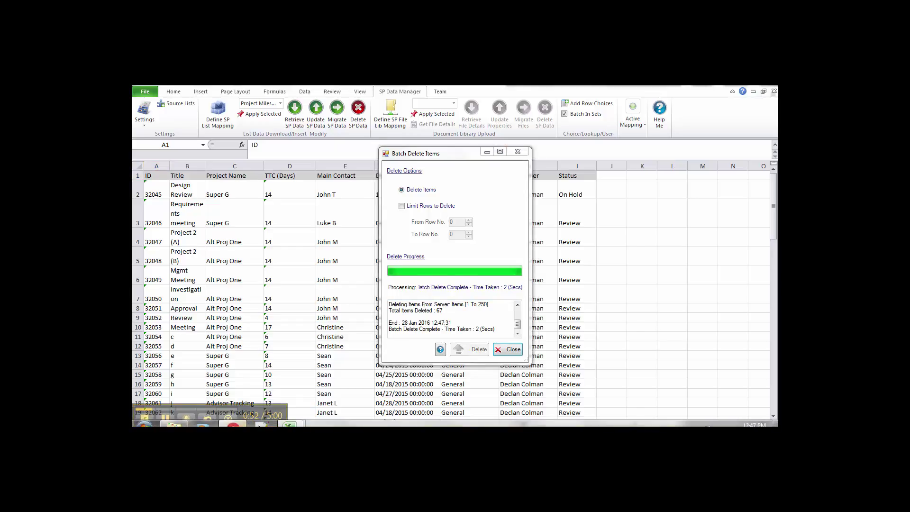
pyautogui.hotkey('alt', 'Tab')
pyautogui.click(167, 94)
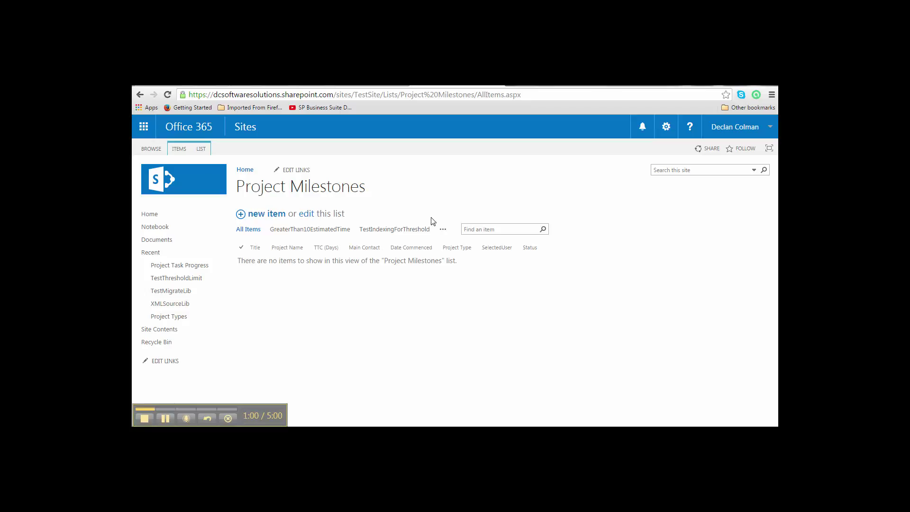
pyautogui.moveTo(289, 423)
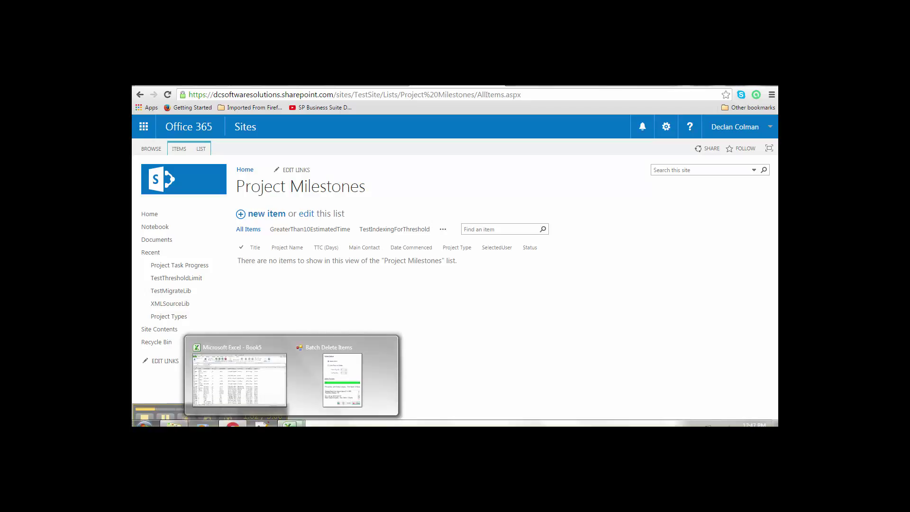
pyautogui.click(343, 380)
pyautogui.click(506, 350)
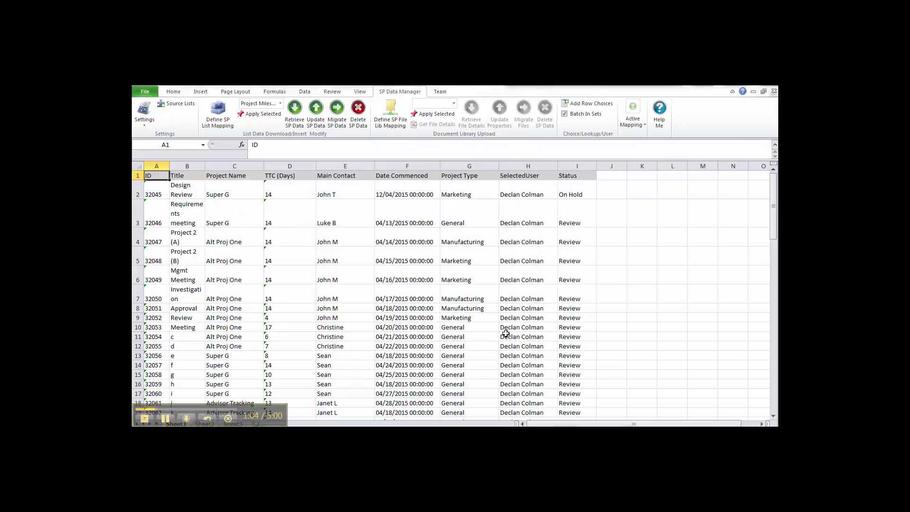
# Send the sheet's rows to the Project Milestones list with the Insert New Items option and close the restore options.
pyautogui.click(248, 193)
pyautogui.click(320, 122)
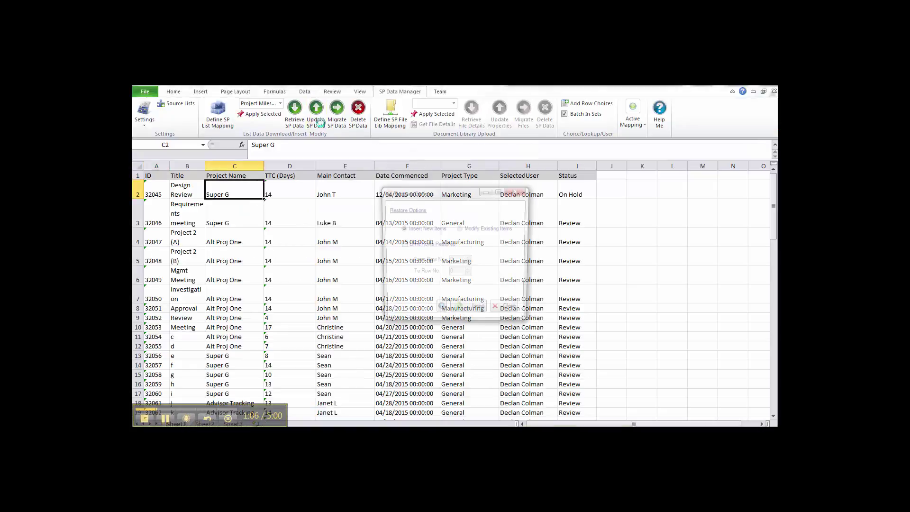
pyautogui.click(476, 308)
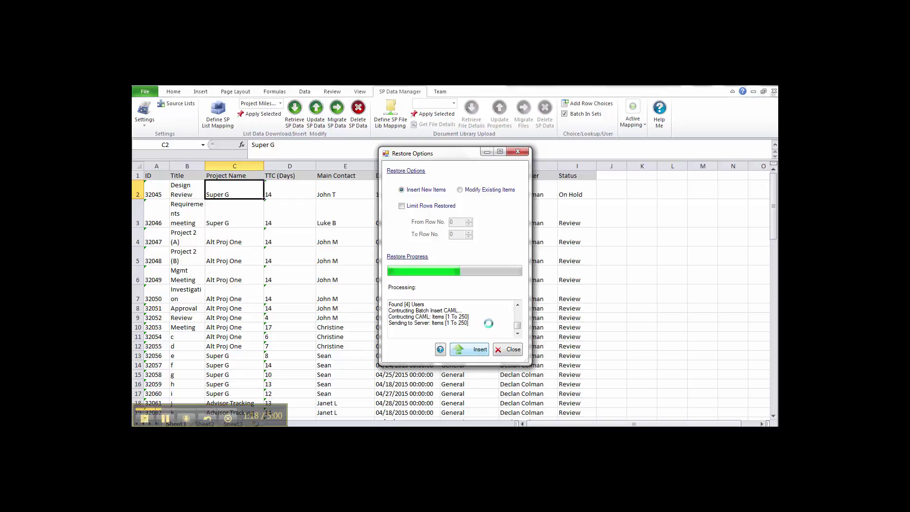
pyautogui.click(513, 350)
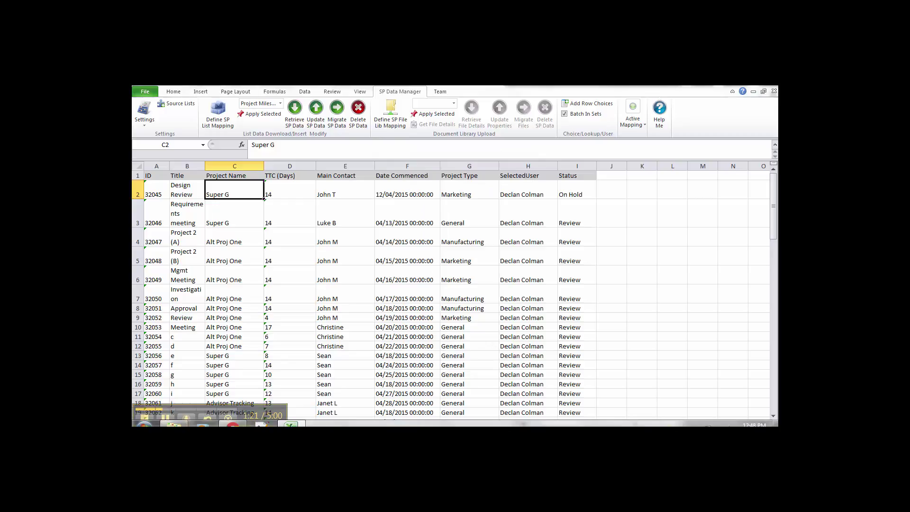
# Reload the Project Milestones list in the browser to check the inserted items, and return to Excel.
pyautogui.click(145, 423)
pyautogui.click(167, 94)
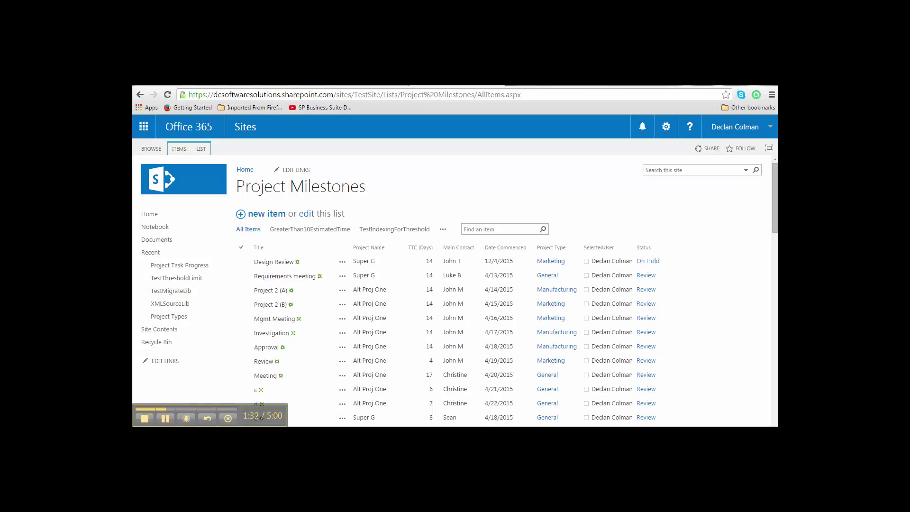
pyautogui.click(261, 424)
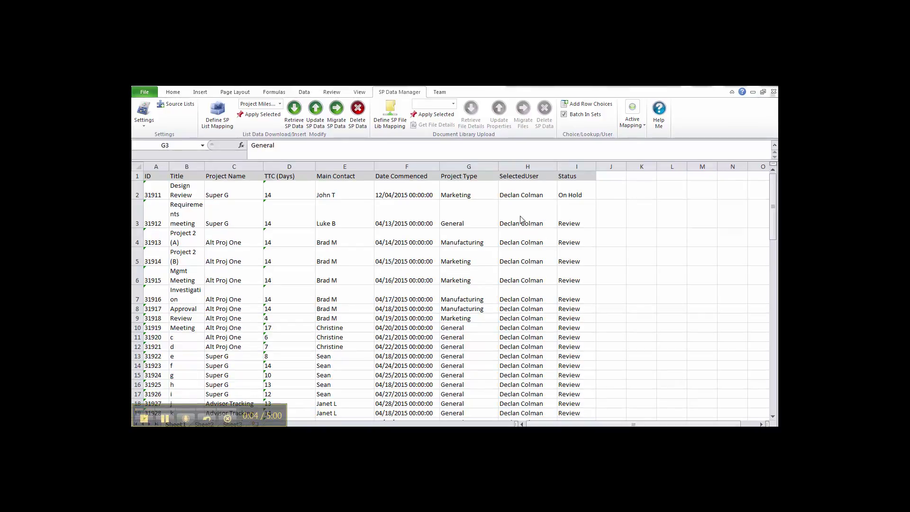
# Examine the choices offered in the Project Type, SelectedUser and Status cells of the Design Review row.
pyautogui.click(476, 203)
pyautogui.click(473, 193)
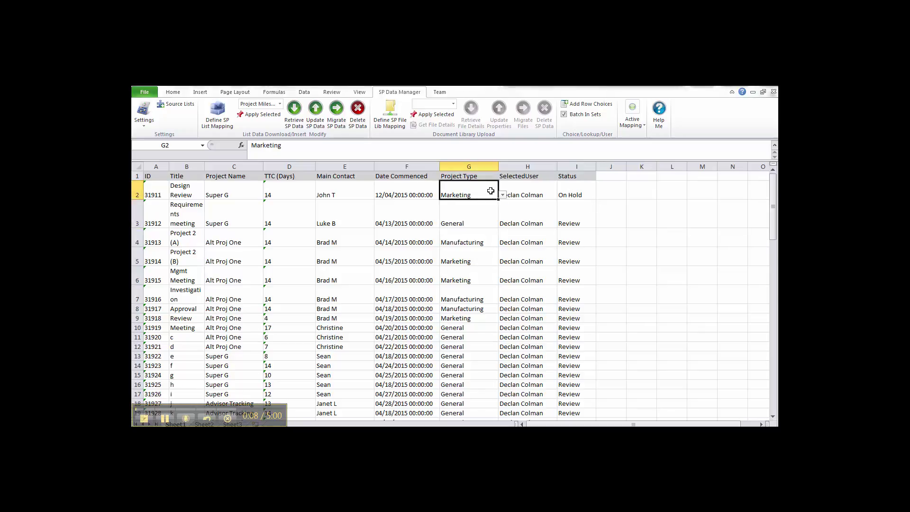
pyautogui.click(503, 195)
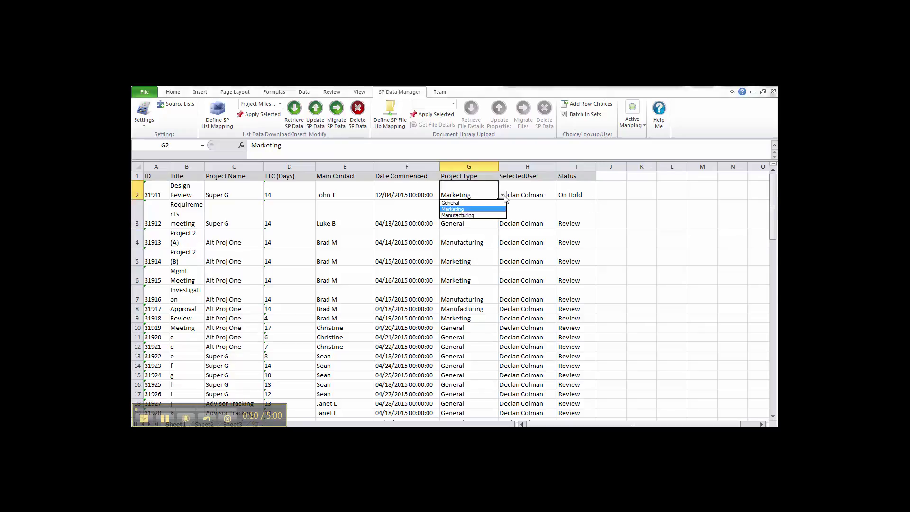
pyautogui.click(475, 207)
pyautogui.click(476, 214)
pyautogui.click(484, 193)
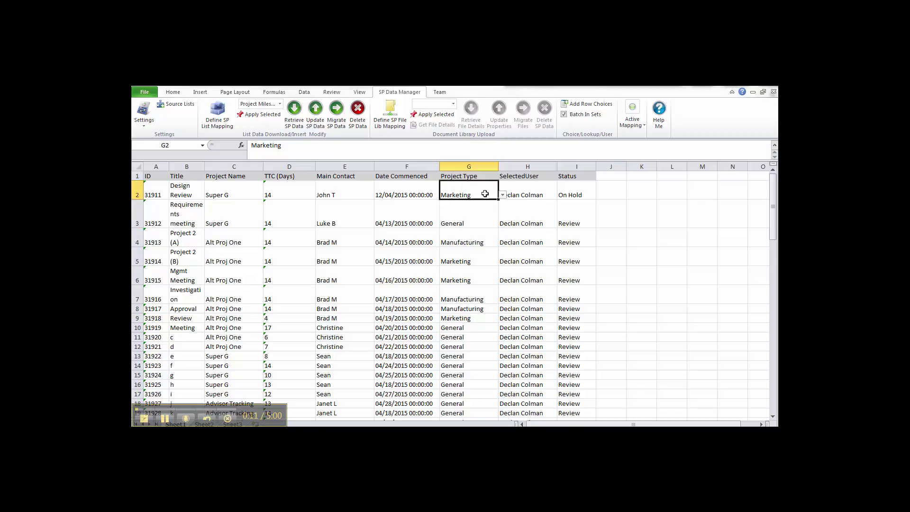
pyautogui.click(579, 192)
pyautogui.click(536, 193)
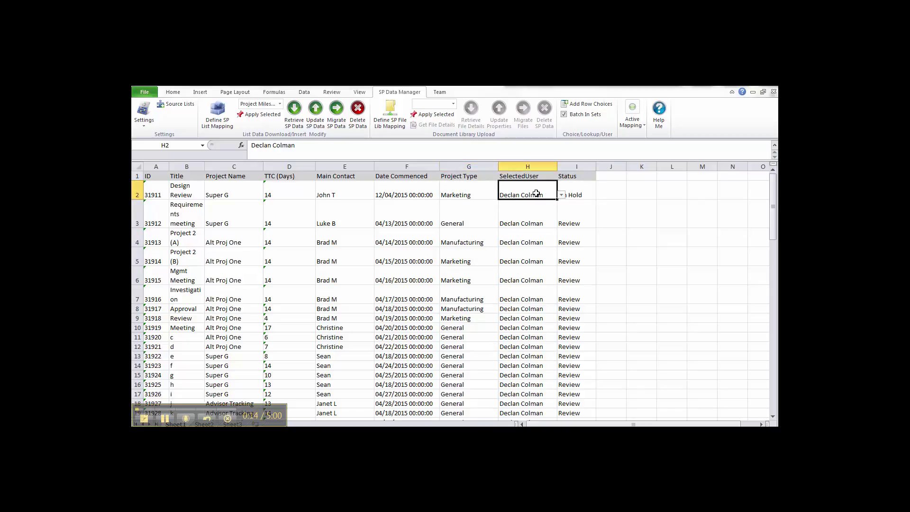
pyautogui.click(561, 195)
pyautogui.click(576, 189)
pyautogui.click(578, 193)
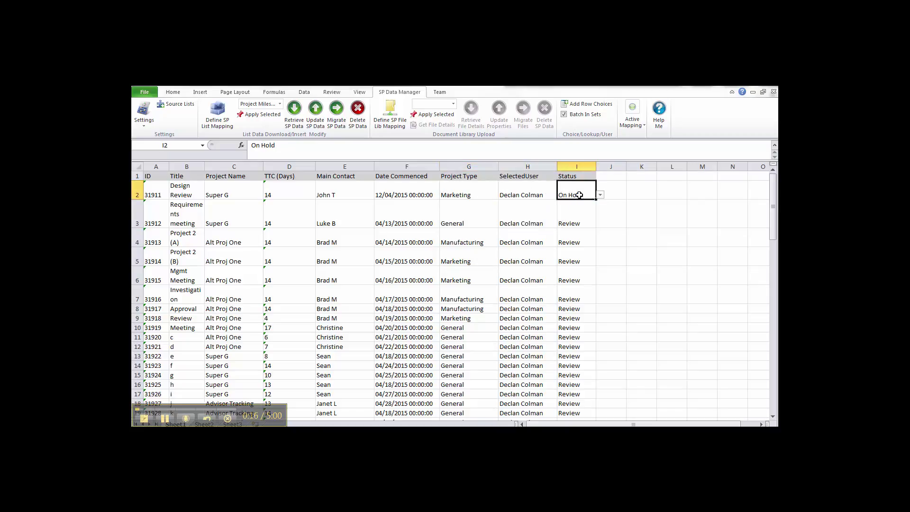
# Check whether the Project Type and Status cells in rows 4 and 5 offer choice lists.
pyautogui.click(461, 195)
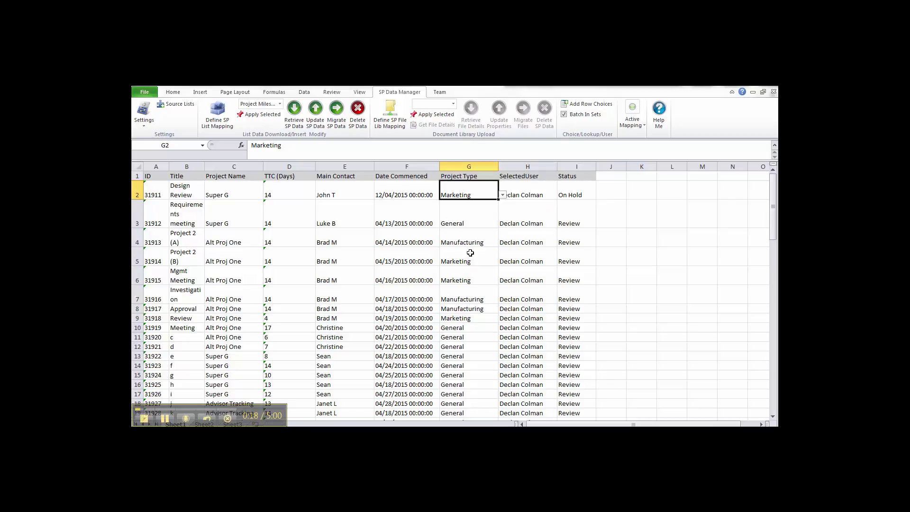
pyautogui.click(472, 238)
pyautogui.click(585, 242)
pyautogui.click(492, 261)
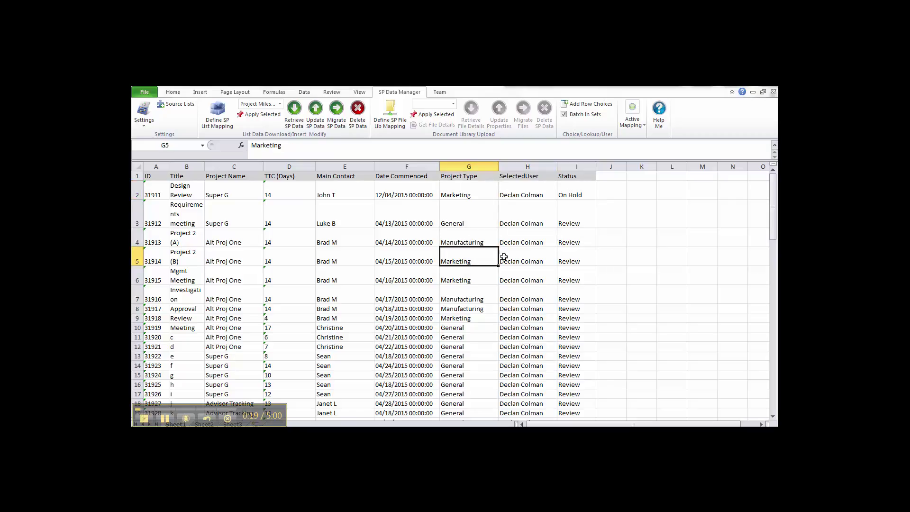
pyautogui.click(573, 256)
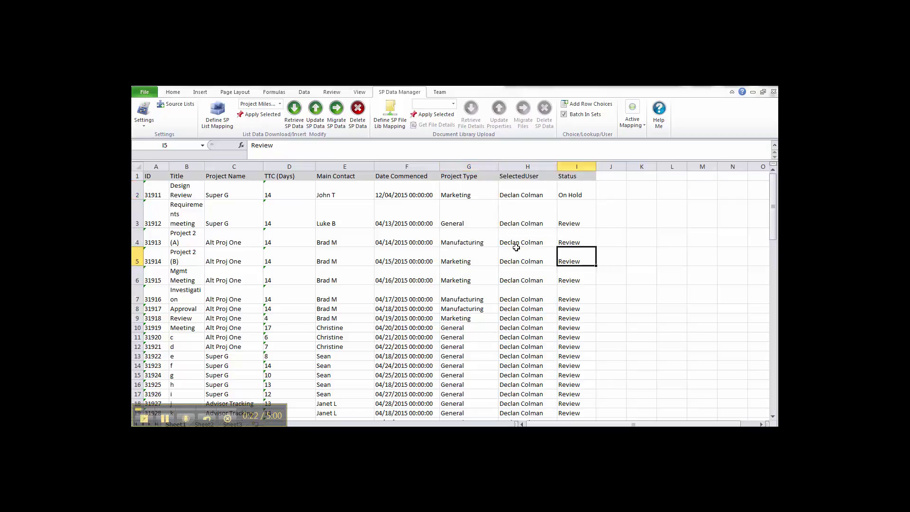
# Add row choices to row 5 and check the lists in its Project Type, SelectedUser and Status cells.
pyautogui.click(464, 259)
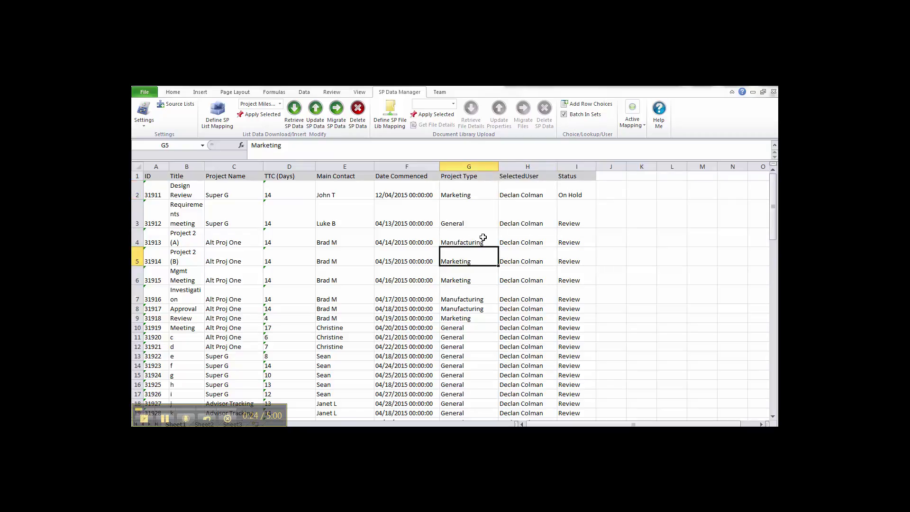
pyautogui.click(591, 105)
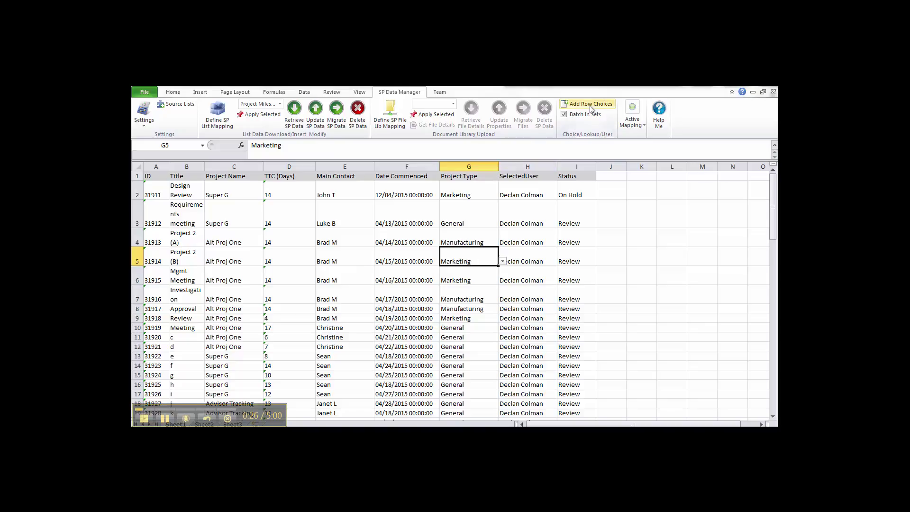
pyautogui.click(504, 262)
pyautogui.click(579, 258)
pyautogui.click(584, 259)
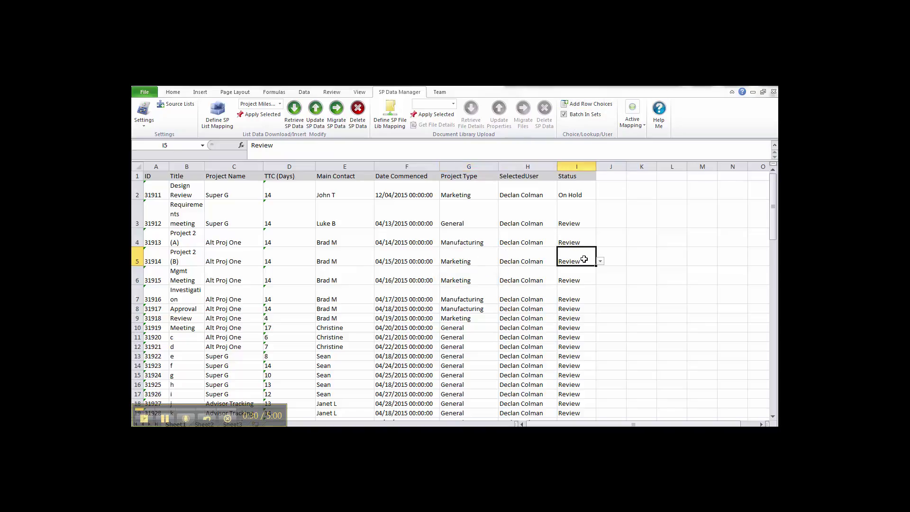
pyautogui.click(524, 262)
pyautogui.click(561, 261)
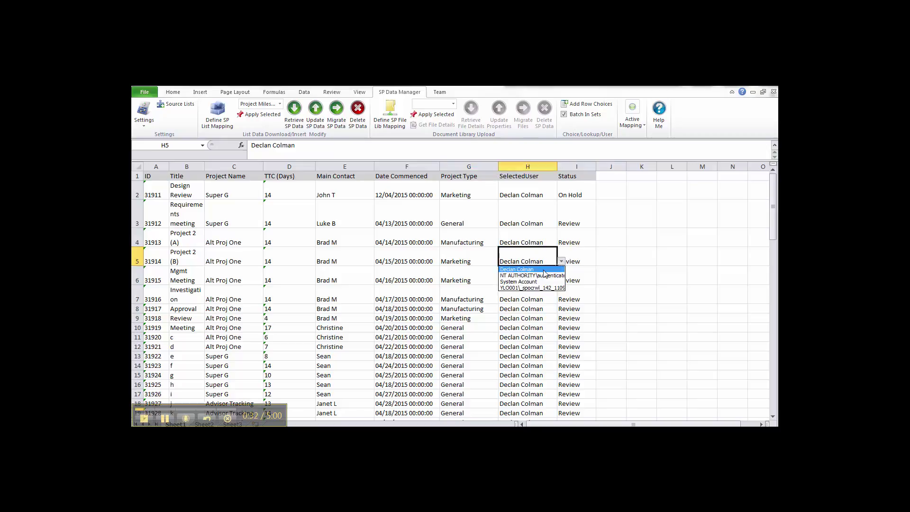
pyautogui.click(578, 259)
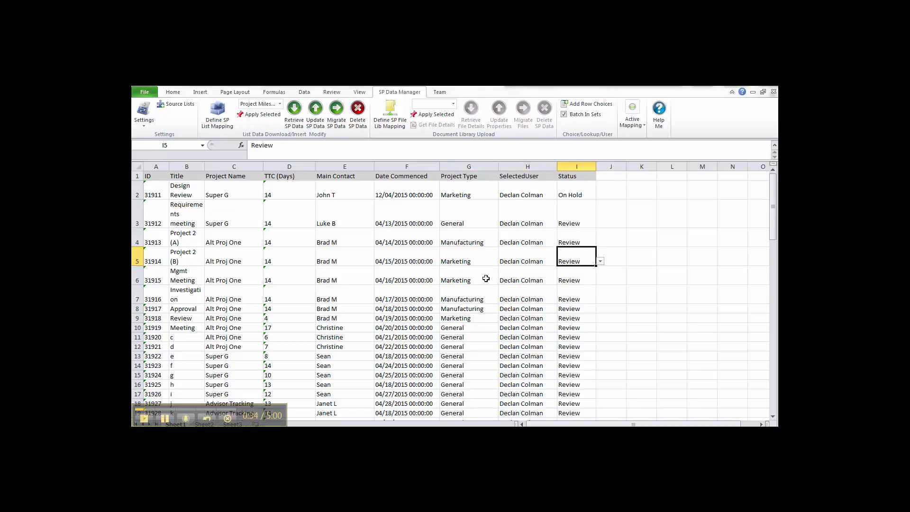
pyautogui.click(464, 274)
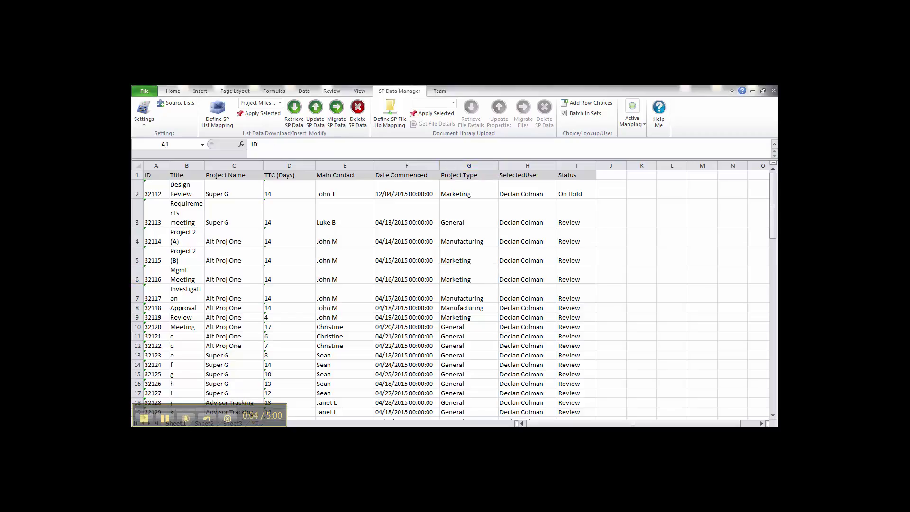
# View the Project Documentation library in the browser, and create a new blank workbook in Excel.
pyautogui.hotkey('alt', 'Tab')
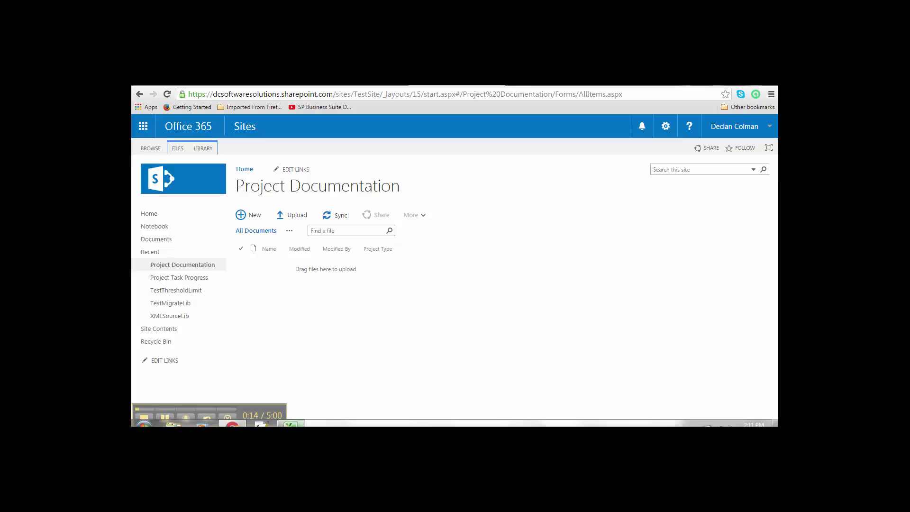
pyautogui.click(289, 423)
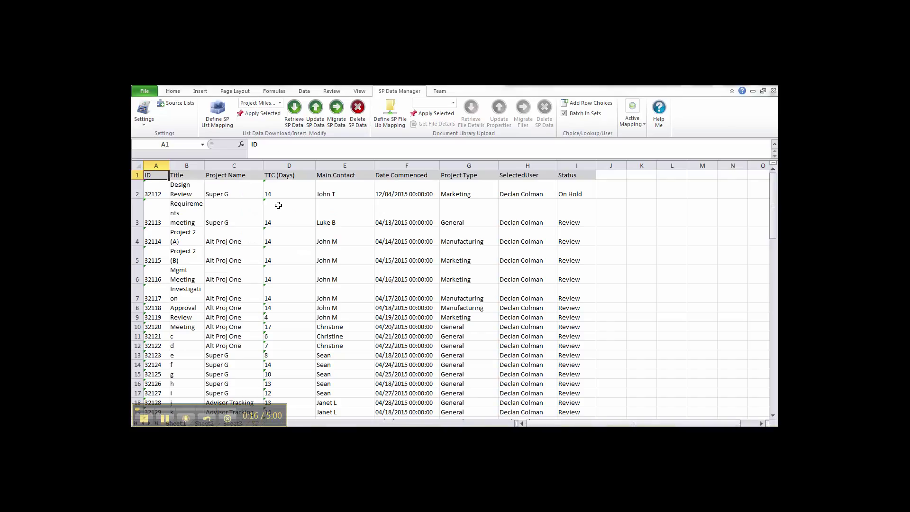
pyautogui.click(145, 92)
pyautogui.click(152, 198)
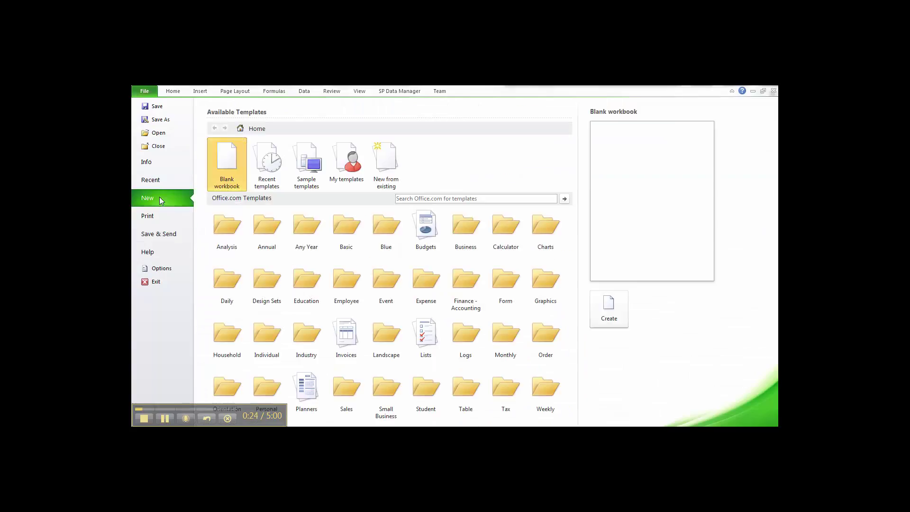
pyautogui.doubleClick(226, 166)
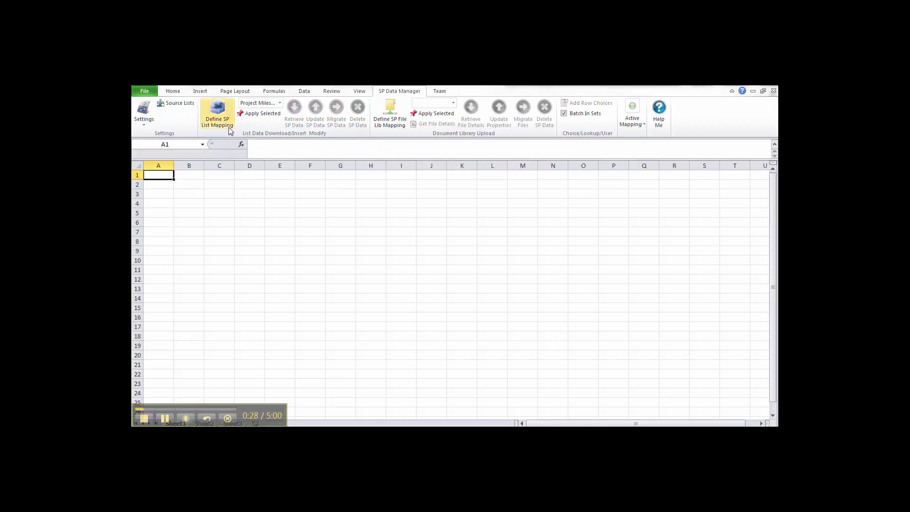
# Start a new library mapping for the Office365Dec site with Project Documentation as the source library.
pyautogui.click(394, 122)
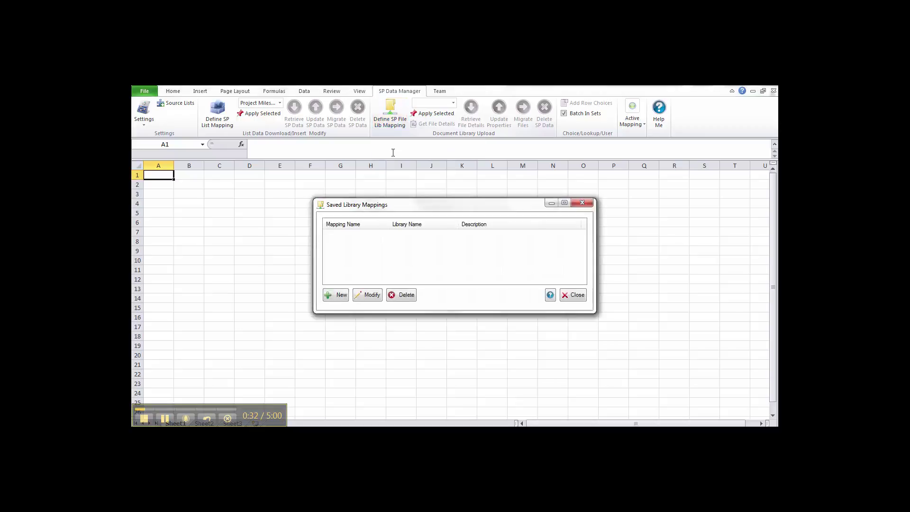
pyautogui.click(341, 295)
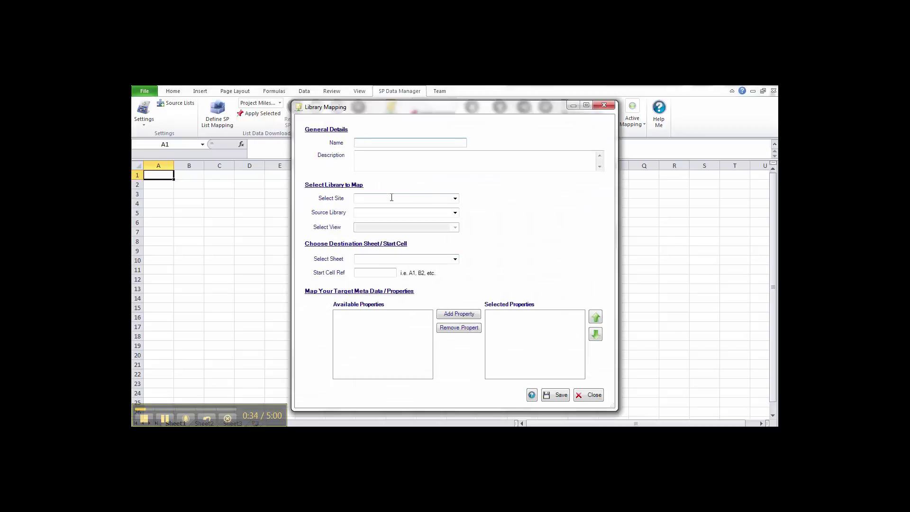
pyautogui.click(455, 199)
pyautogui.click(399, 206)
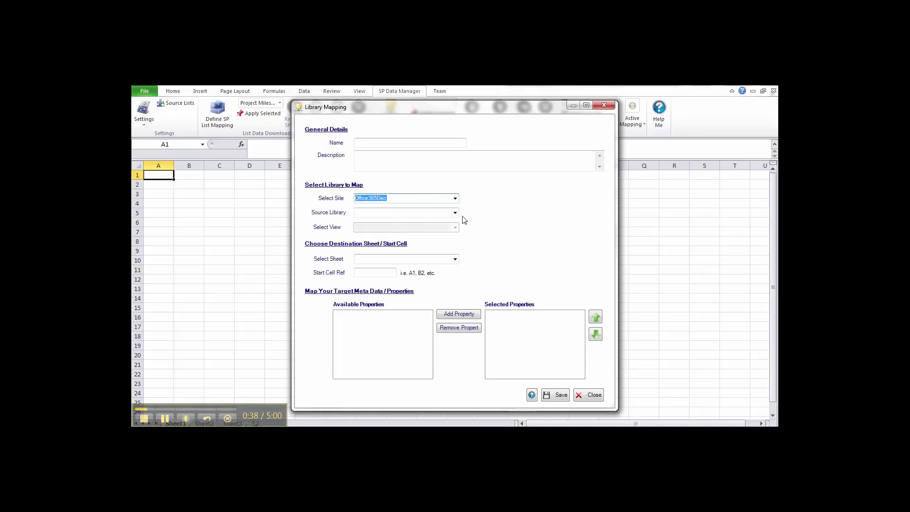
pyautogui.click(455, 213)
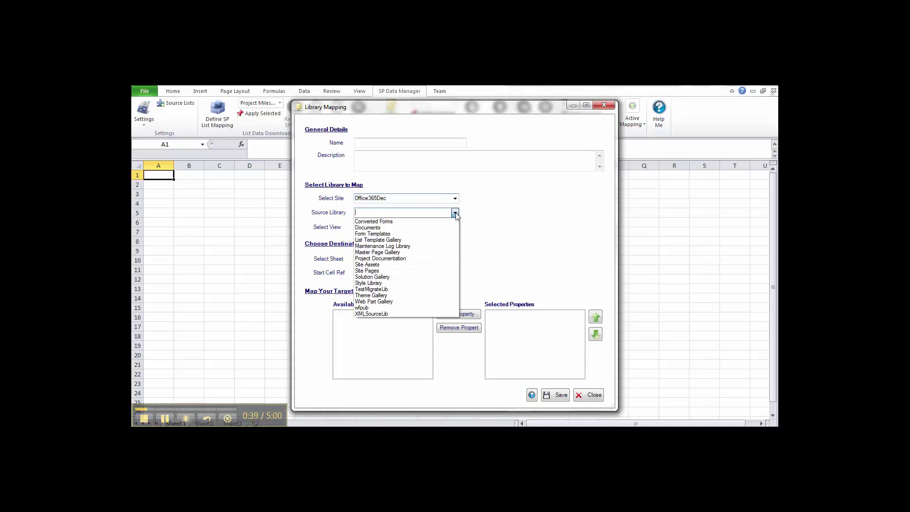
pyautogui.click(407, 259)
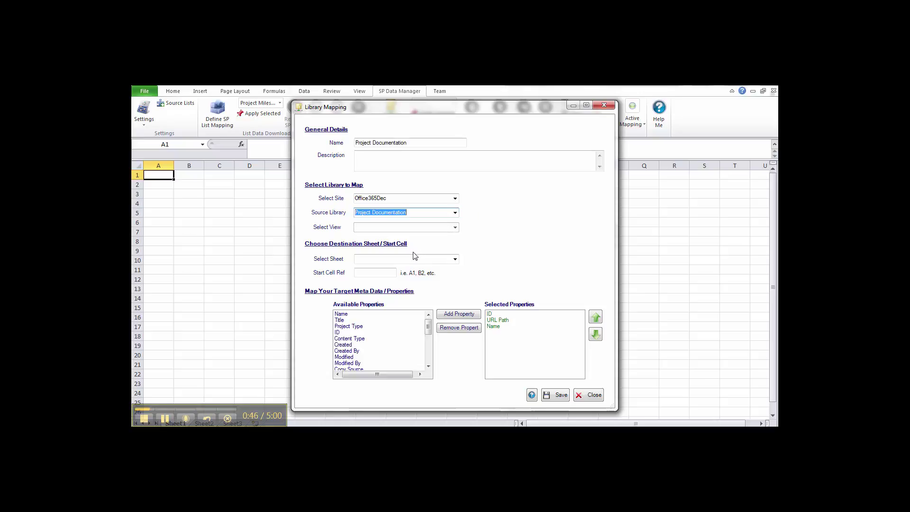
# Set the mapping's view to All Documents and its destination to Sheet1 with start cell A1.
pyautogui.click(455, 227)
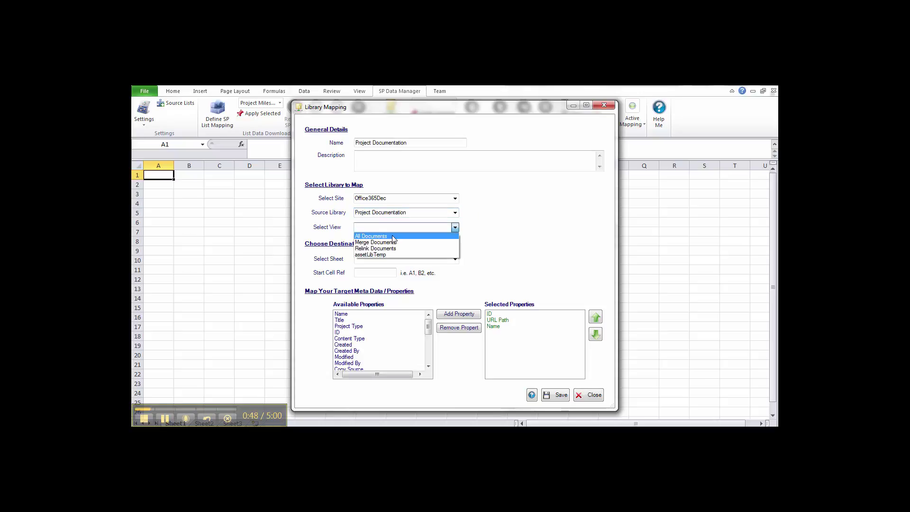
pyautogui.click(394, 237)
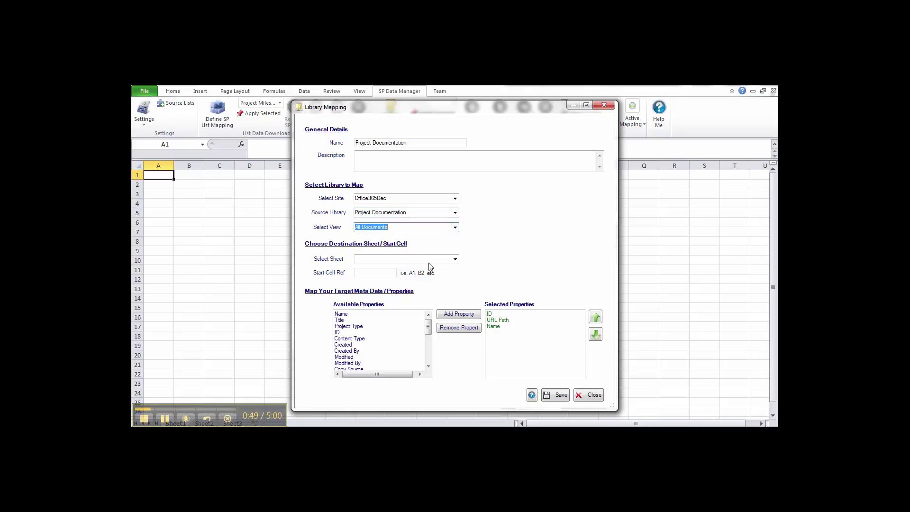
pyautogui.click(455, 260)
pyautogui.click(456, 260)
pyautogui.click(372, 267)
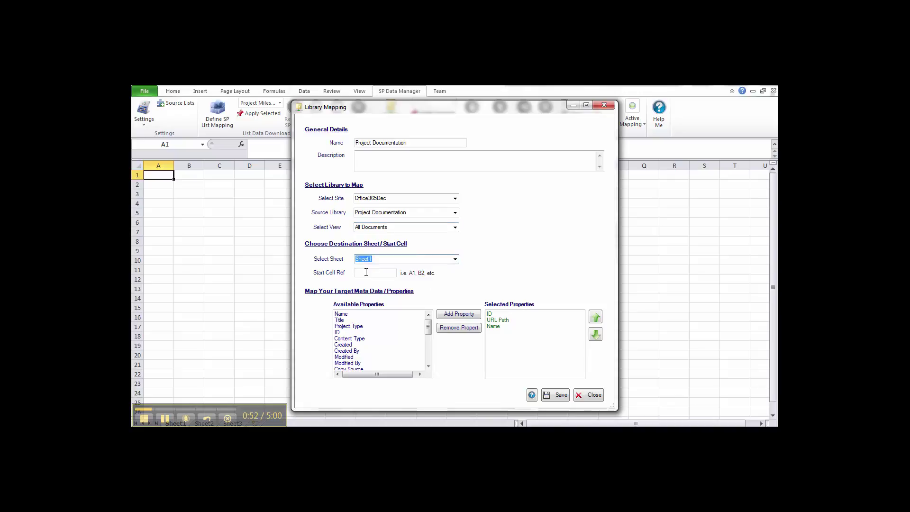
pyautogui.click(367, 273)
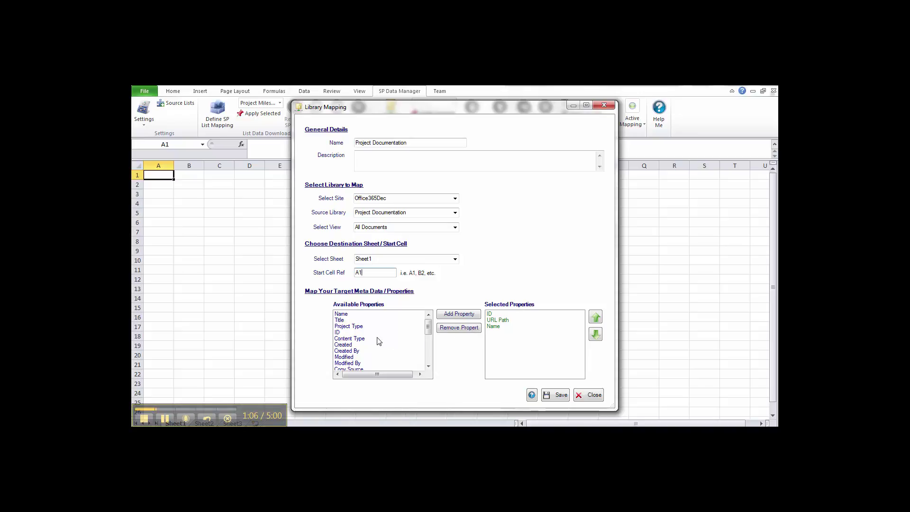
# Add Project Type to the mapping's selected properties and save the library mapping.
pyautogui.doubleClick(355, 327)
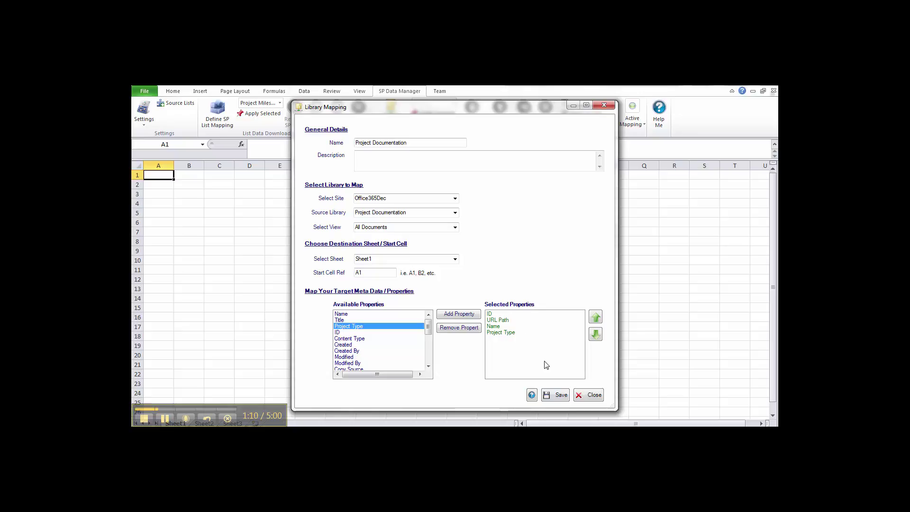
pyautogui.click(560, 396)
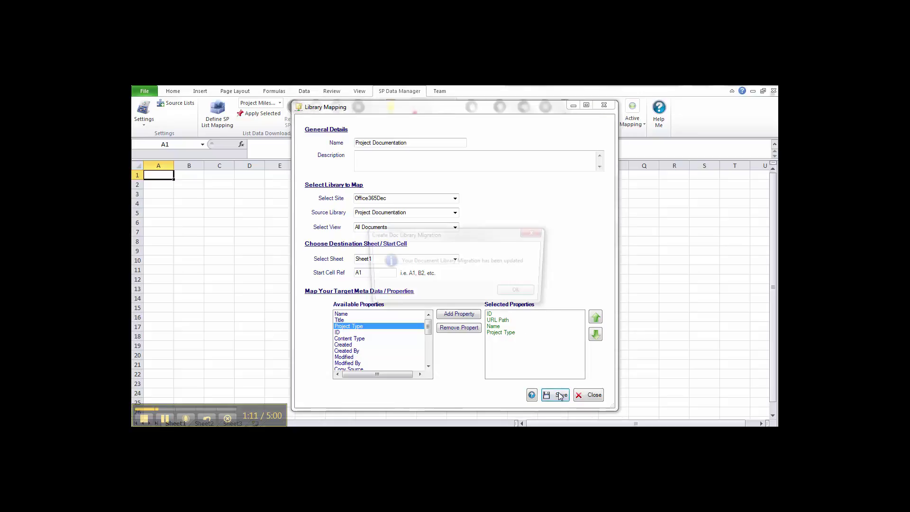
pyautogui.click(522, 292)
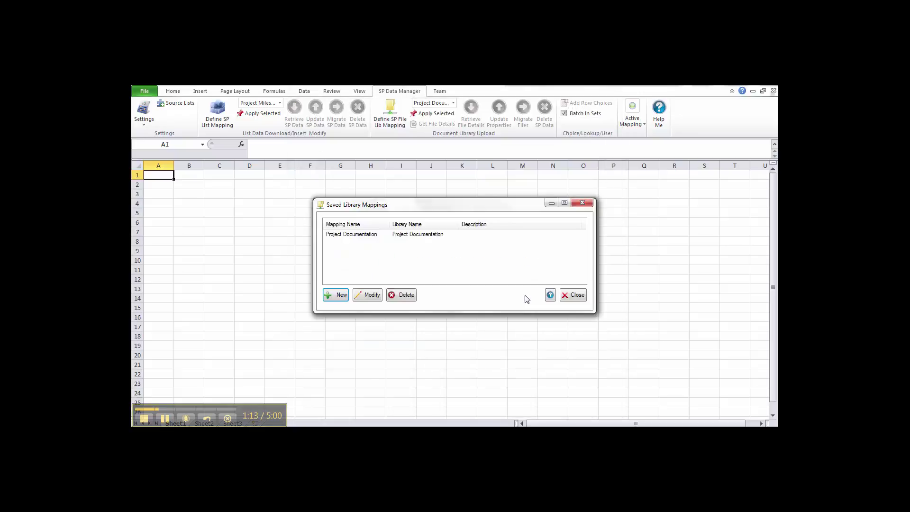
# Close the saved library mappings and stamp the current workbook with the Project Documentation mapping.
pyautogui.click(585, 297)
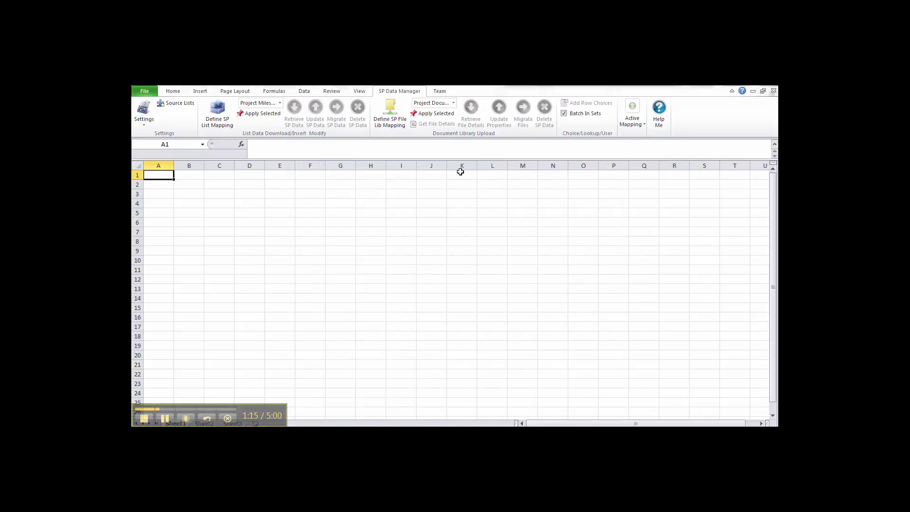
pyautogui.click(438, 117)
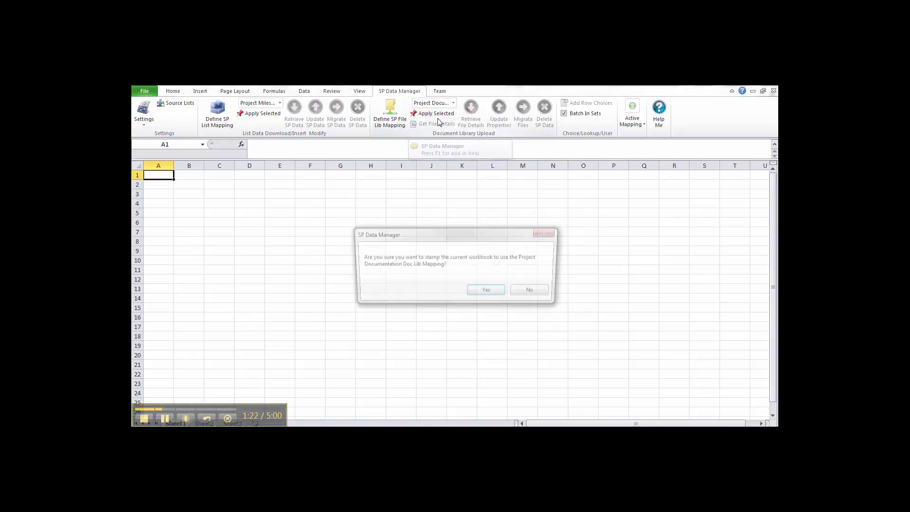
pyautogui.click(480, 292)
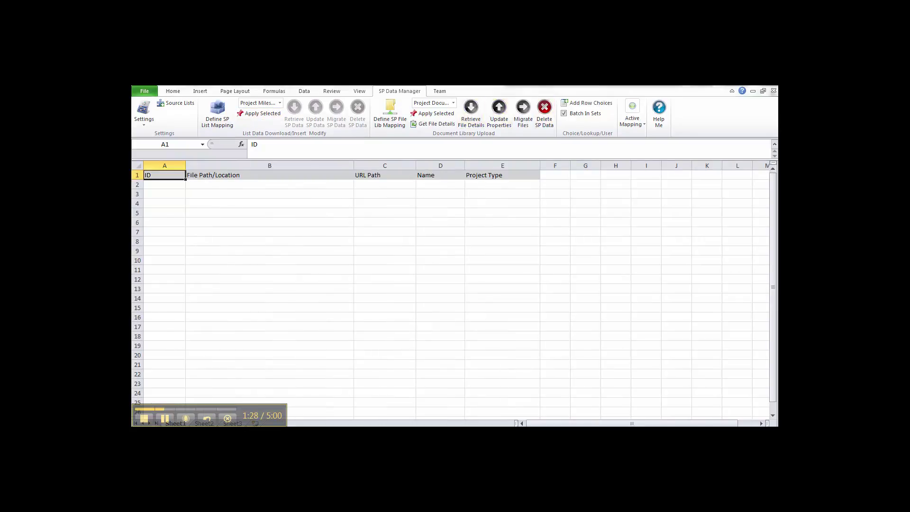
# Check the Project Milestones workbook, return to the new workbook and retrieve the Project Documentation library's file details.
pyautogui.moveTo(294, 422)
pyautogui.click(311, 398)
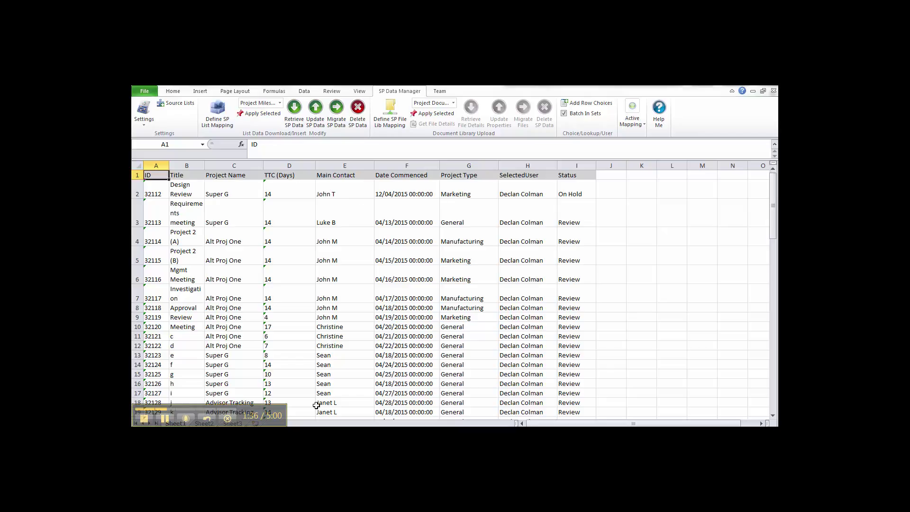
pyautogui.moveTo(290, 423)
pyautogui.click(329, 384)
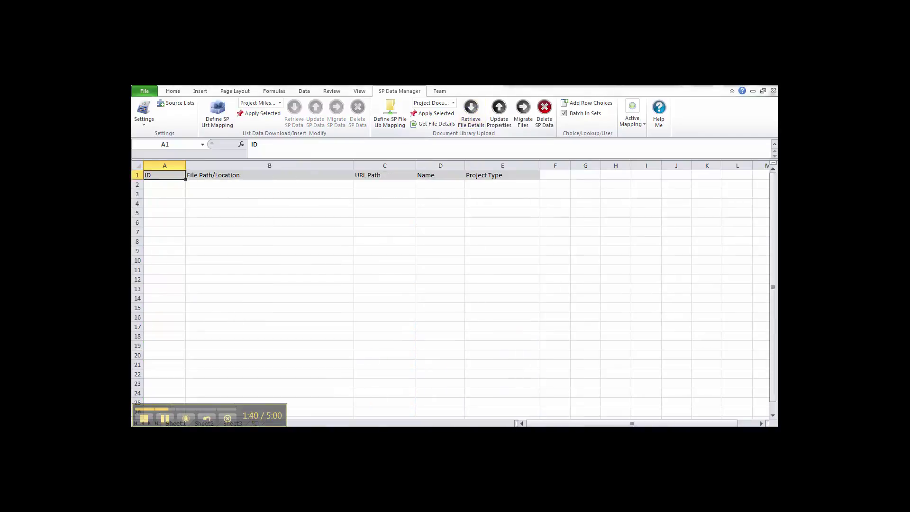
pyautogui.click(477, 116)
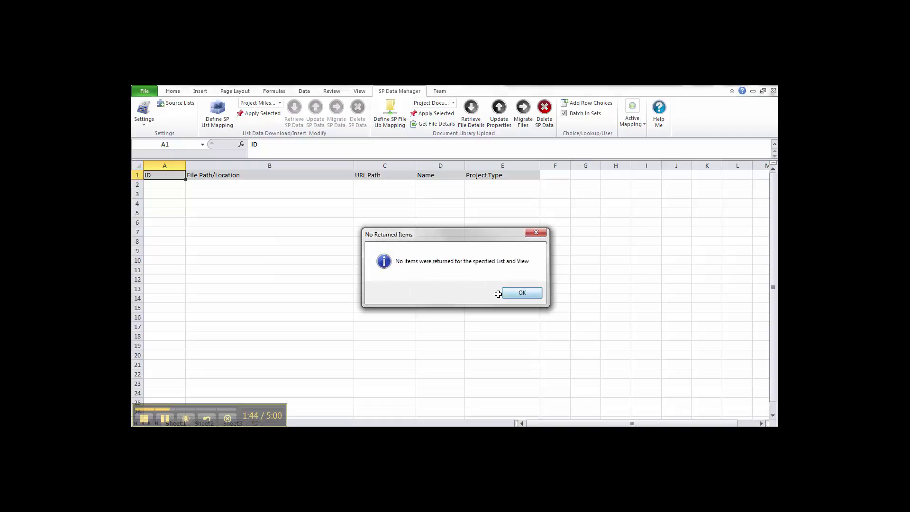
pyautogui.click(522, 292)
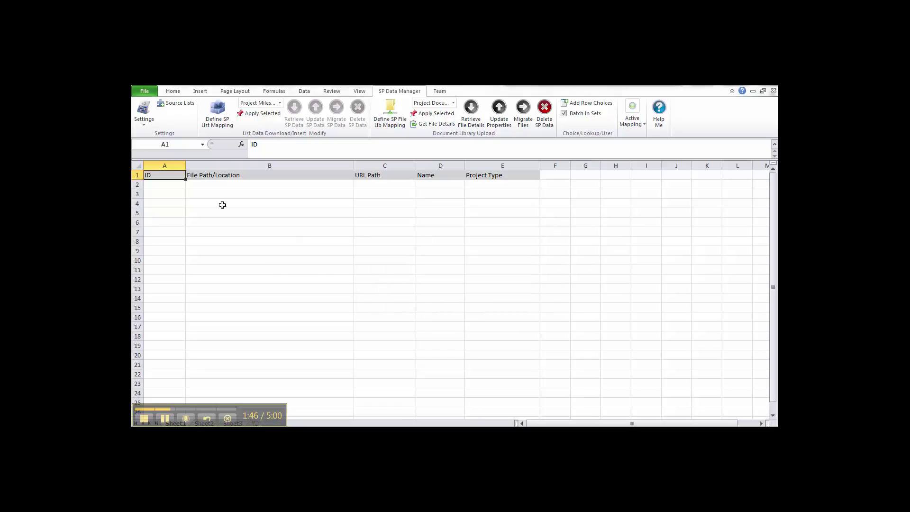
# Examine the Project Type choices offered in cell E2.
pyautogui.click(173, 187)
pyautogui.click(493, 183)
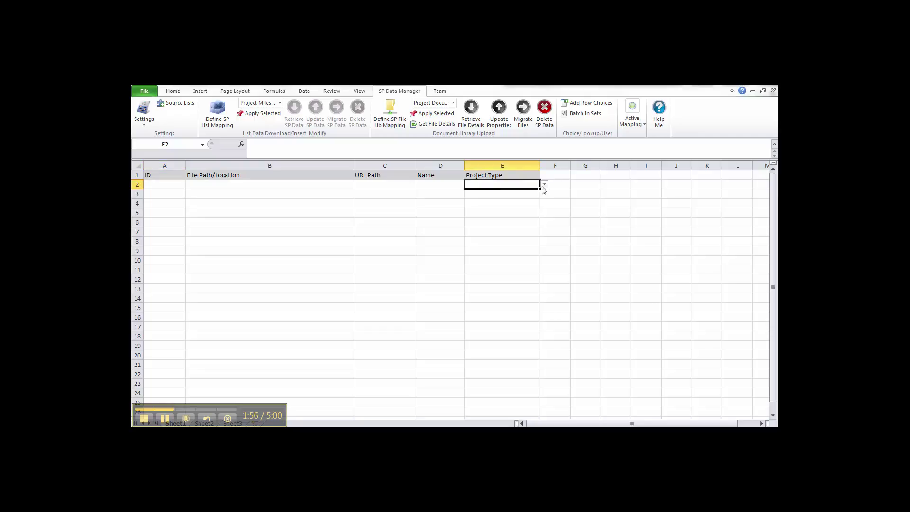
pyautogui.click(545, 186)
pyautogui.click(546, 186)
# Load the details of all files in the Upload Test Files folder into the sheet from cell A2.
pyautogui.click(161, 185)
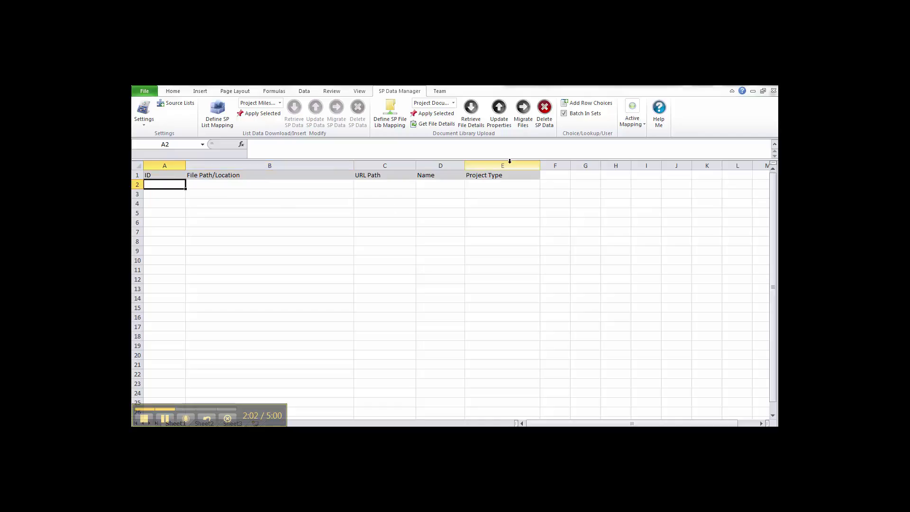
pyautogui.click(434, 124)
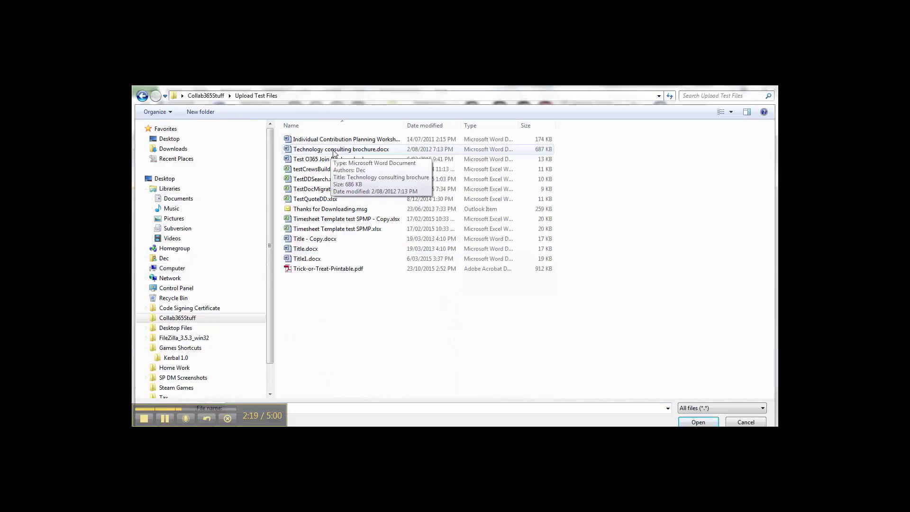
pyautogui.click(332, 139)
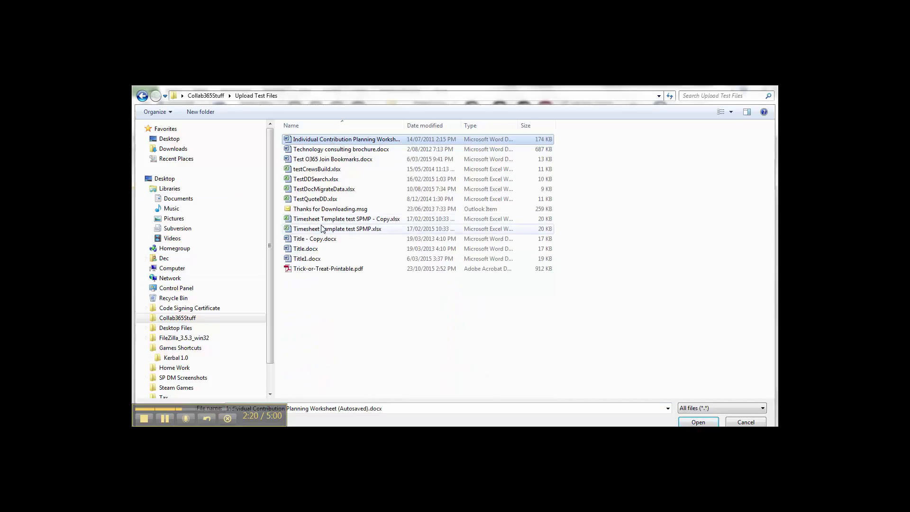
pyautogui.keyDown('shift'); pyautogui.click(325, 269); pyautogui.keyUp('shift')
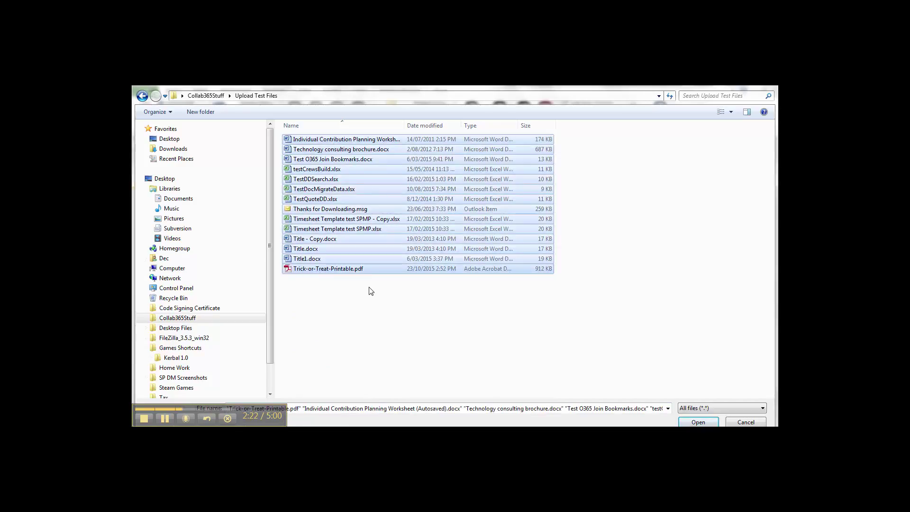
pyautogui.click(698, 422)
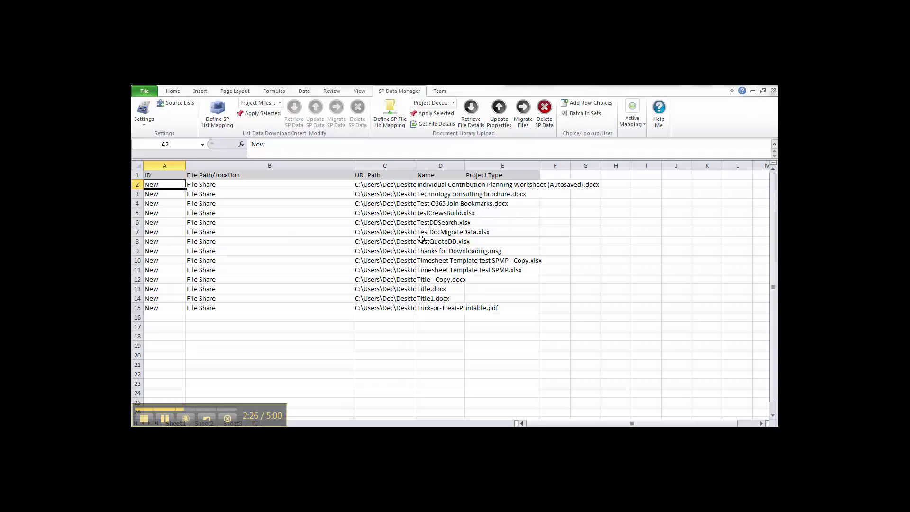
# Fit the Name column to its contents and set Project Type to General for all files in E2:E15.
pyautogui.doubleClick(465, 166)
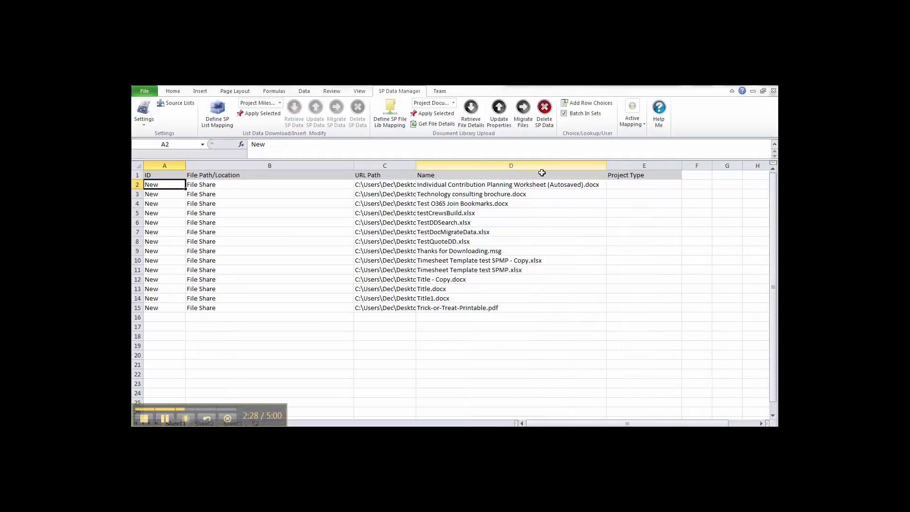
pyautogui.click(636, 187)
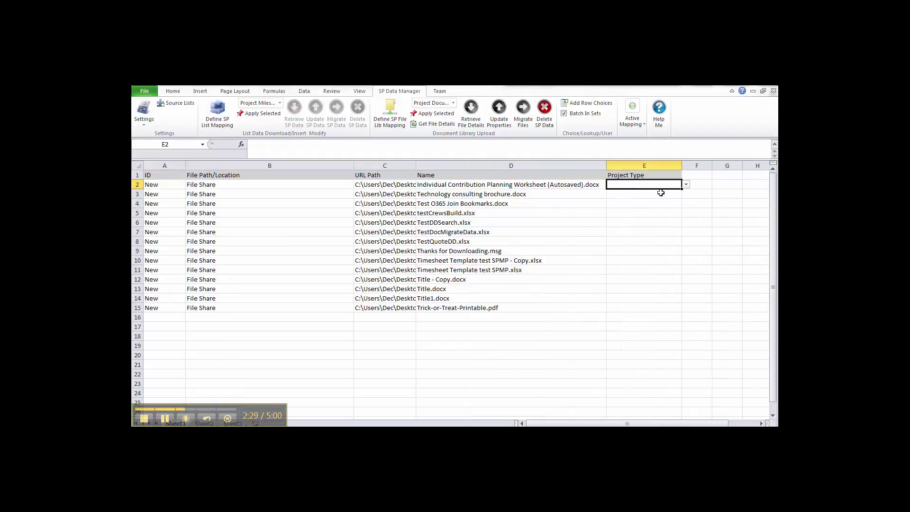
pyautogui.click(686, 185)
pyautogui.click(630, 193)
pyautogui.moveTo(681, 189); pyautogui.dragTo(682, 312)
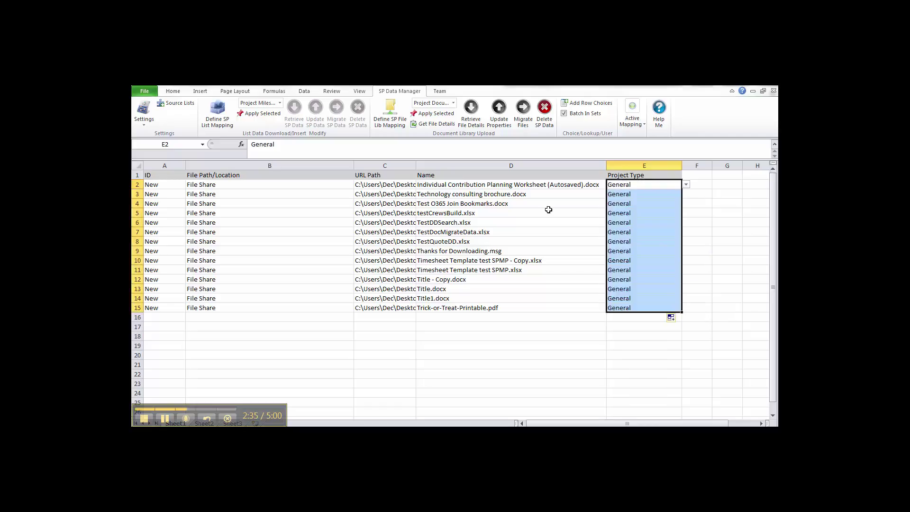
pyautogui.click(337, 240)
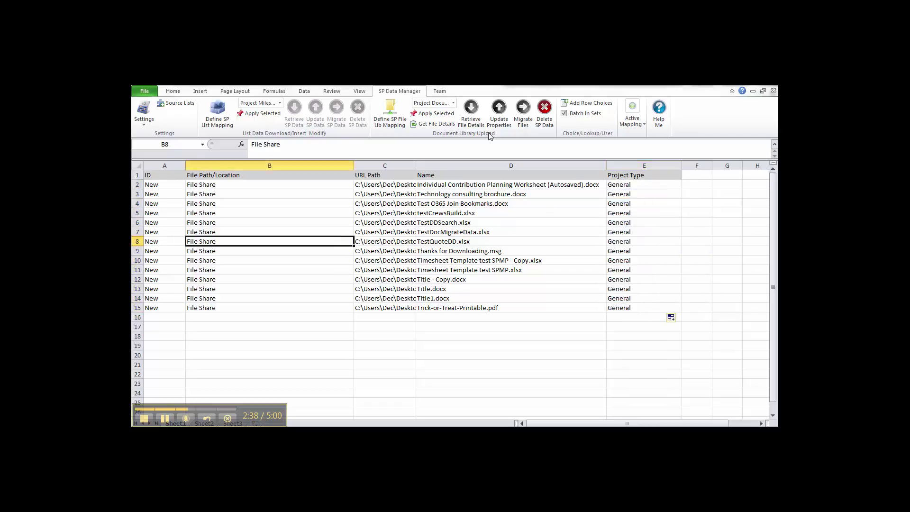
# Start a file migration with Office365Dec as the destination site and Project Documentation as the destination library.
pyautogui.click(523, 114)
pyautogui.click(520, 181)
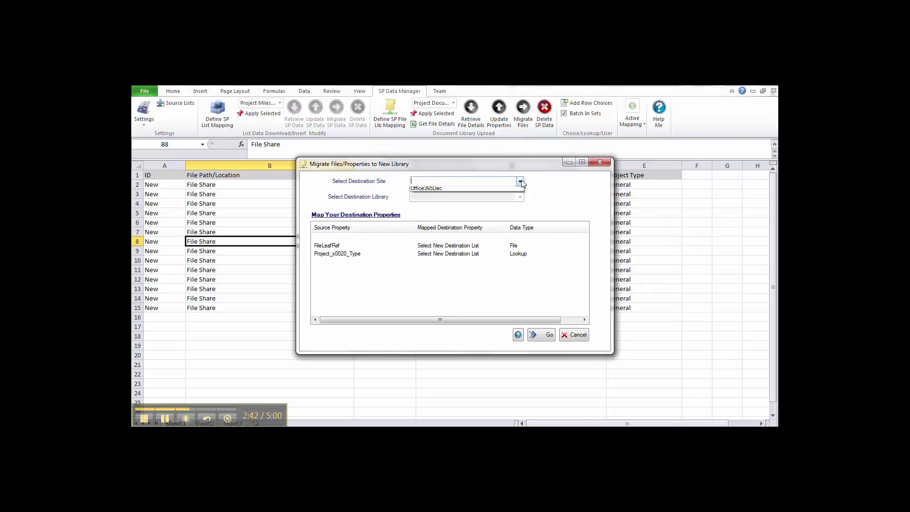
pyautogui.click(445, 188)
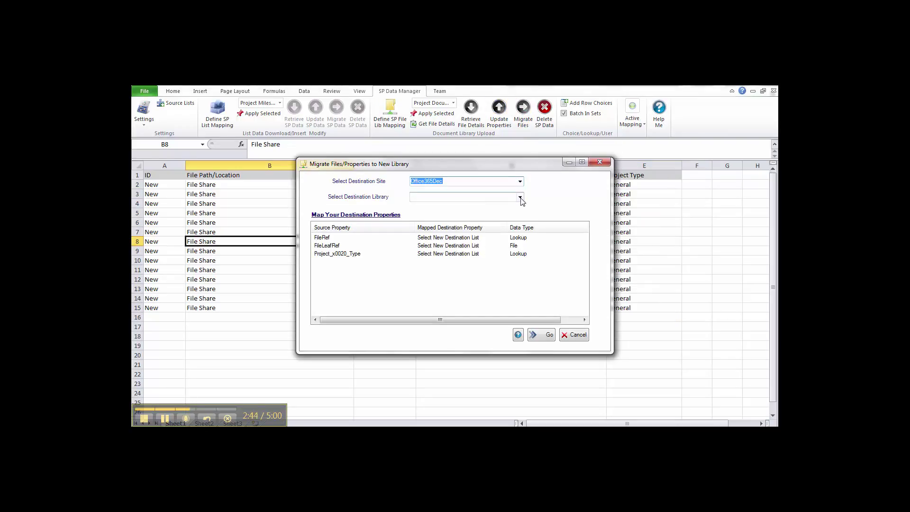
pyautogui.click(521, 199)
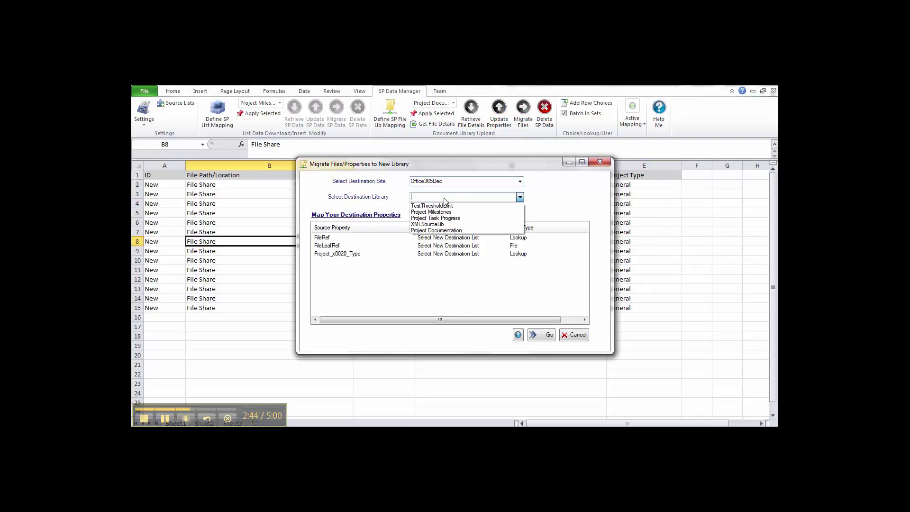
pyautogui.click(432, 231)
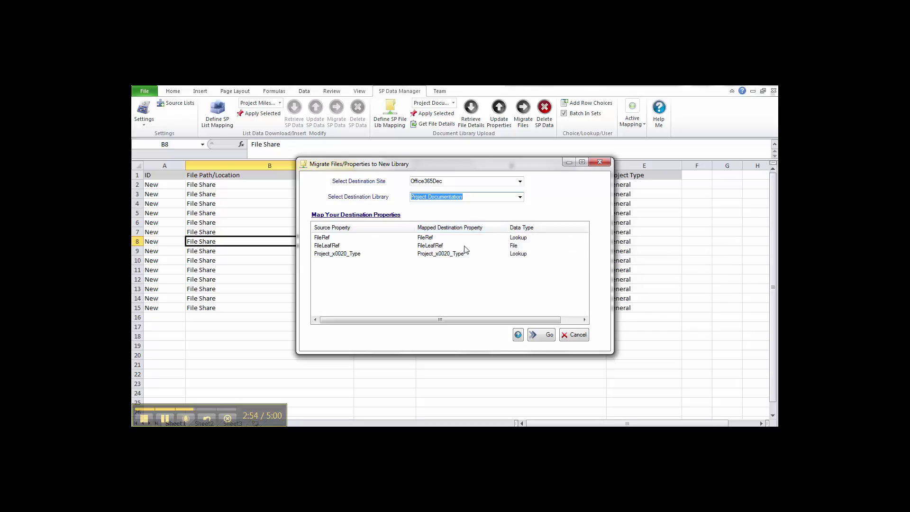
# Migrate all rows without a row limit, and refresh the Project Documentation library in the browser to review the files.
pyautogui.moveTo(472, 274)
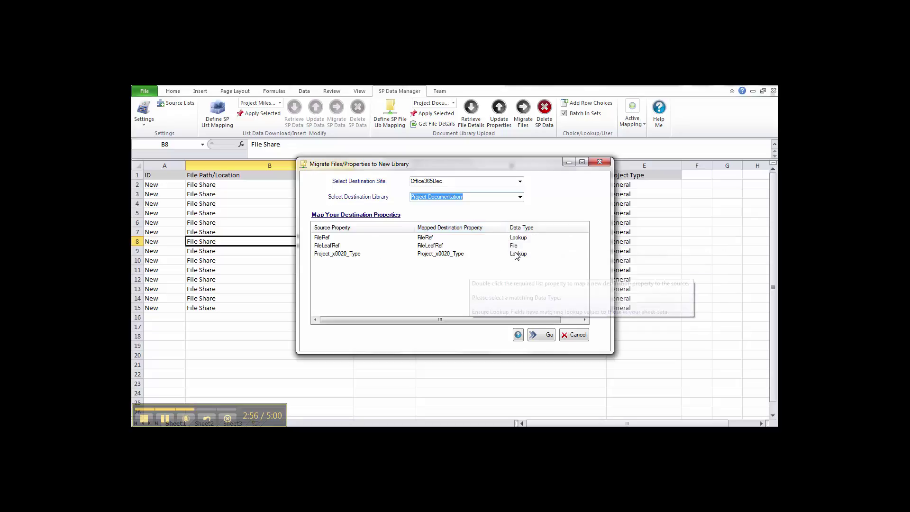
pyautogui.click(541, 336)
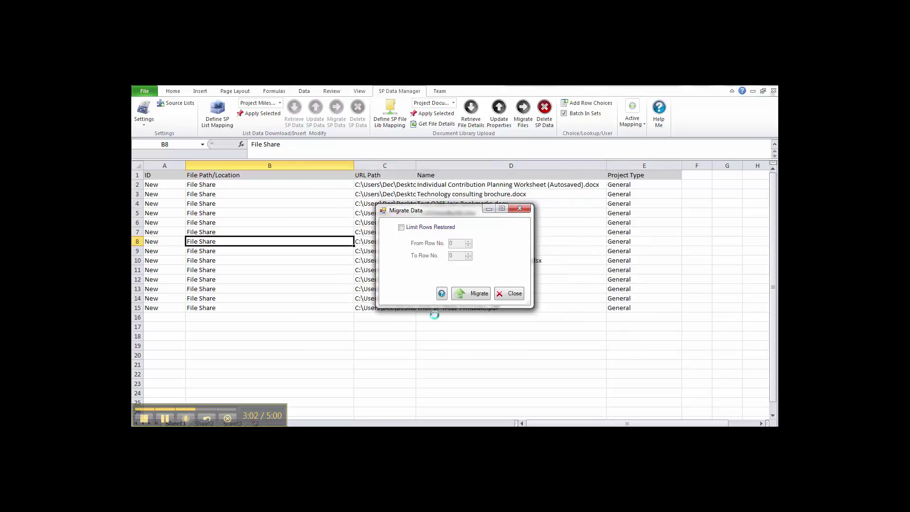
pyautogui.click(473, 296)
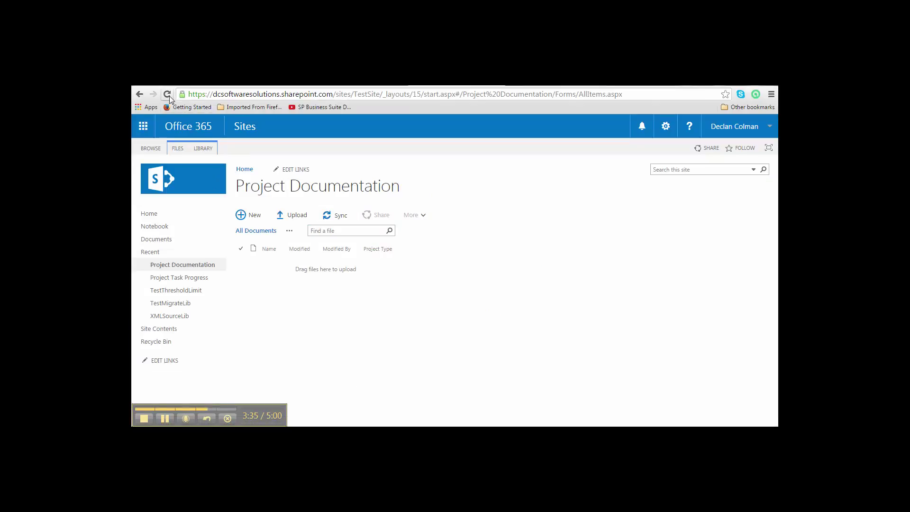
pyautogui.click(167, 94)
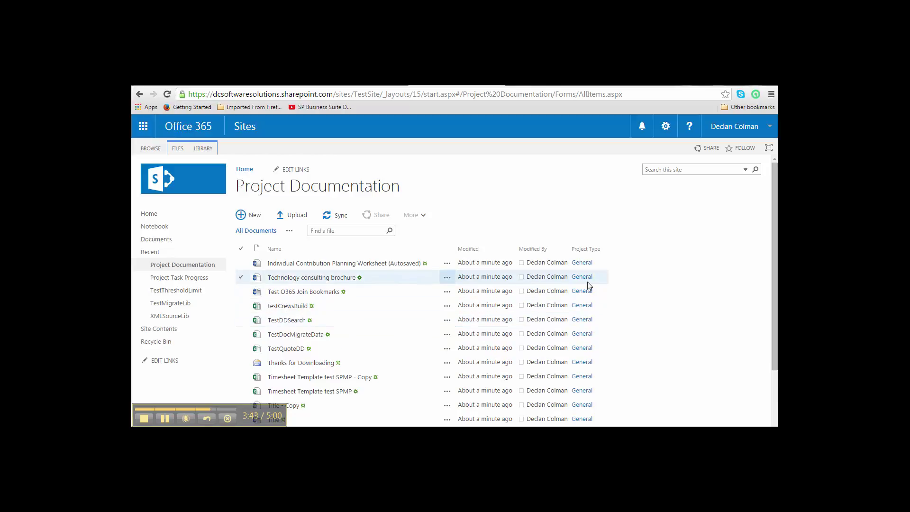
pyautogui.scroll(-3, 604, 303)
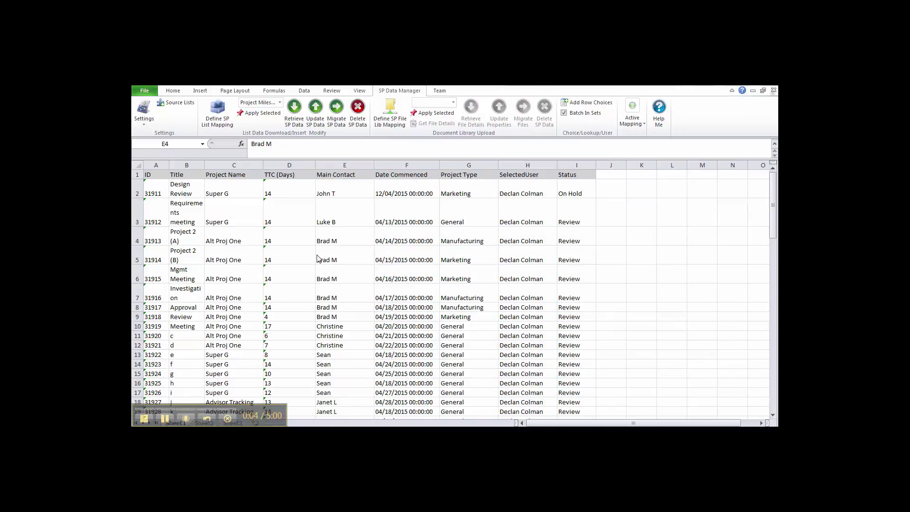
# Copy the main contact's name from cell E4 of the Project Milestones workbook.
pyautogui.click(356, 242)
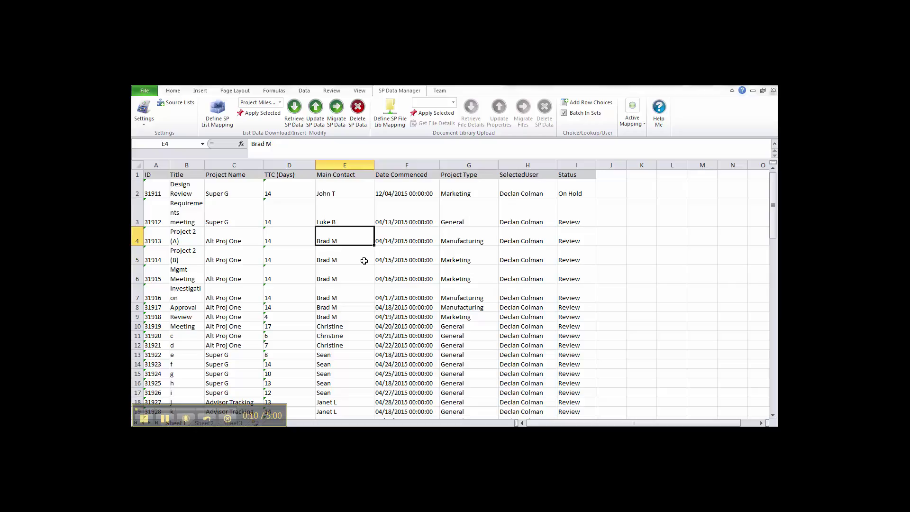
pyautogui.click(259, 145)
pyautogui.moveTo(286, 145); pyautogui.dragTo(248, 146)
pyautogui.hotkey('ctrl', 'c')
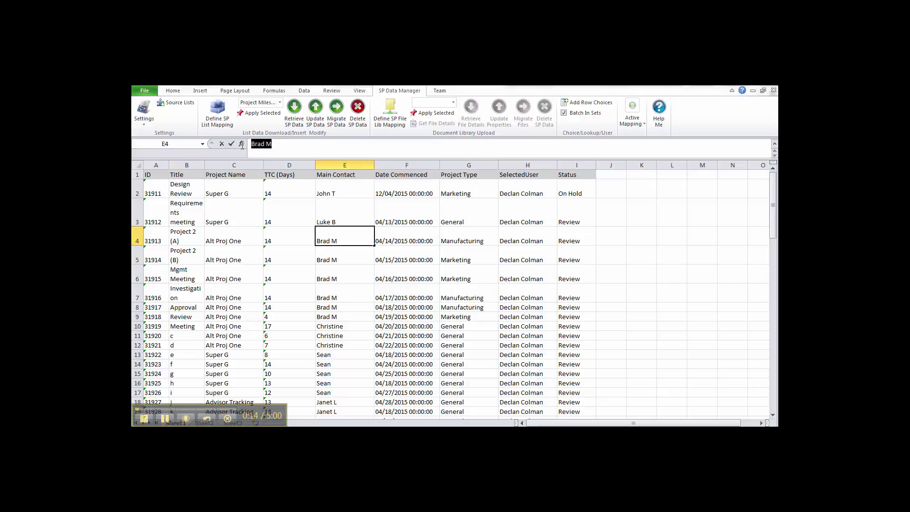
pyautogui.click(269, 148)
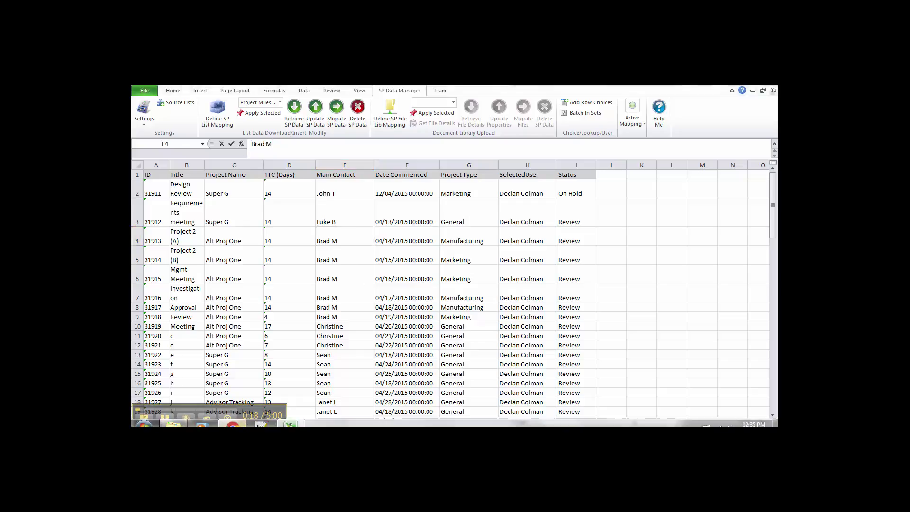
# View the Project Milestones list in the browser to examine its Main Contact values.
pyautogui.hotkey('alt', 'Tab')
pyautogui.scroll(-1, 591, 325)
pyautogui.scroll(1, 591, 326)
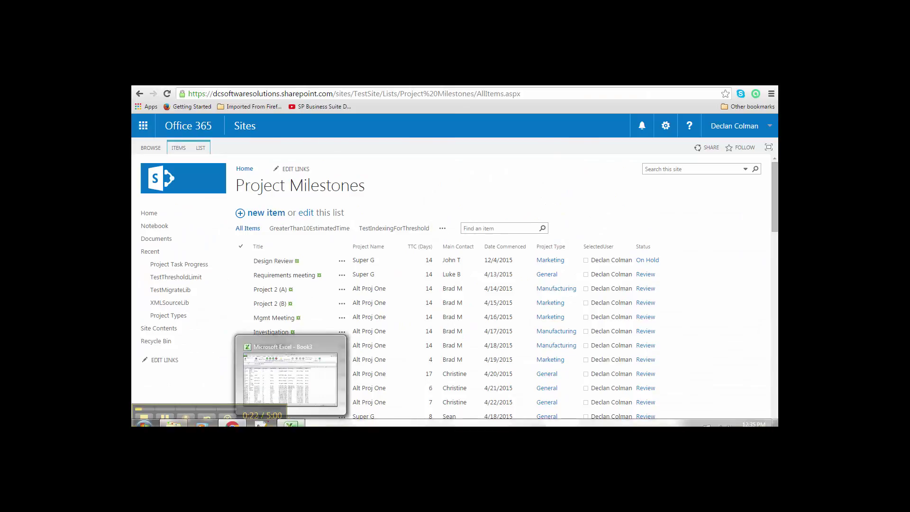
# Return to the Excel workbook and replace every occurrence of the copied contact name with the new contact's name.
pyautogui.click(291, 423)
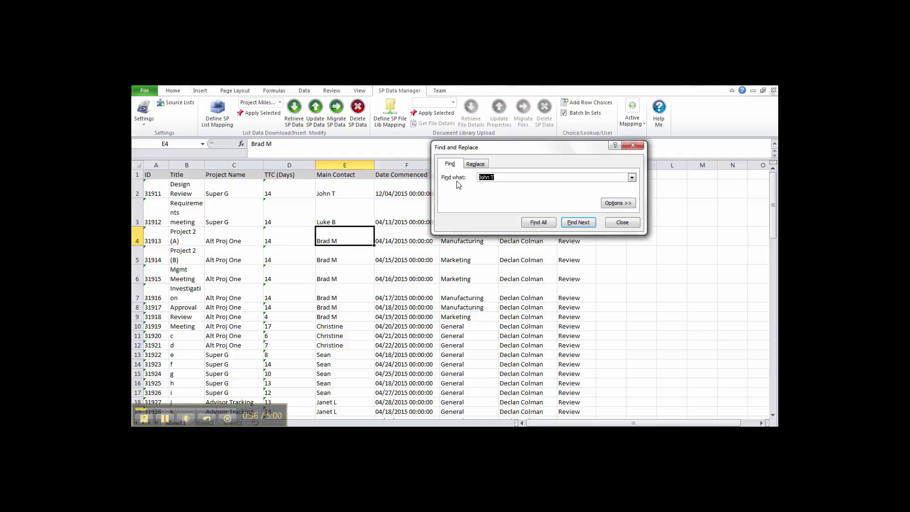
pyautogui.hotkey('ctrl', 'v')
pyautogui.click(481, 164)
pyautogui.click(516, 189)
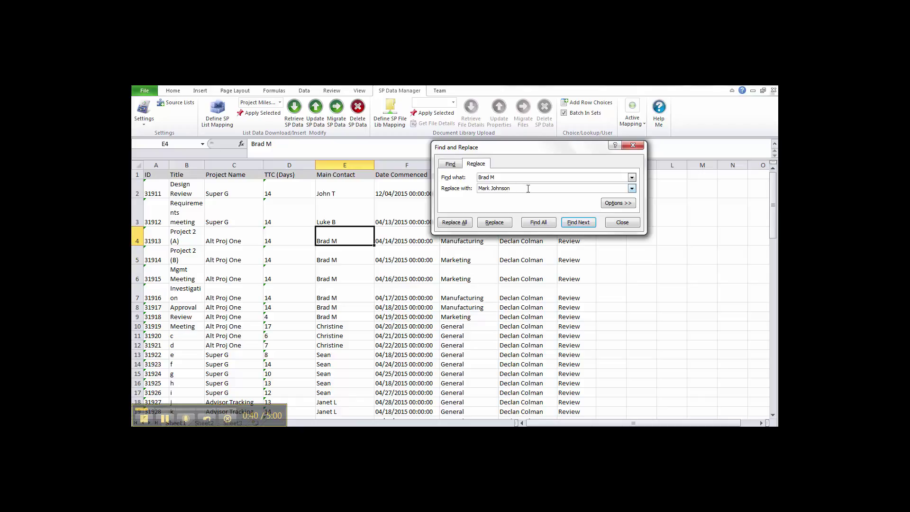
pyautogui.moveTo(516, 189); pyautogui.dragTo(459, 189)
pyautogui.write('John M')
pyautogui.click(460, 224)
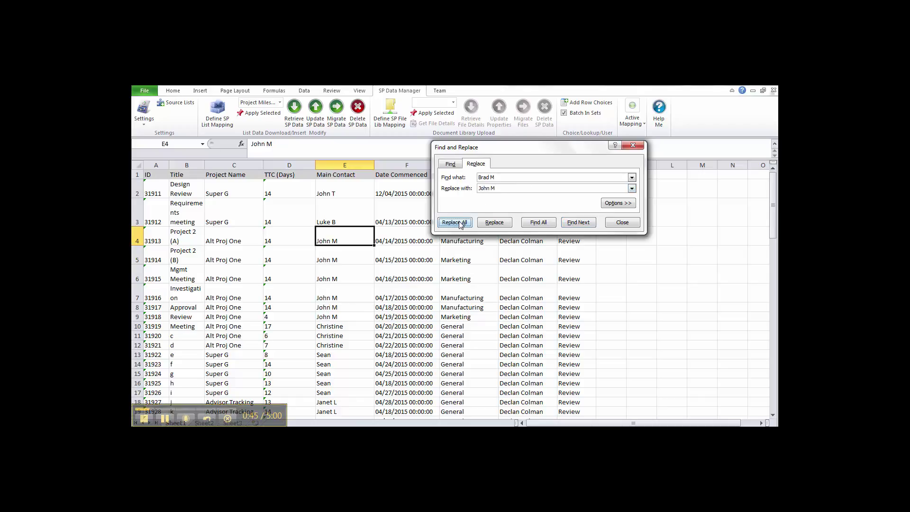
pyautogui.click(623, 223)
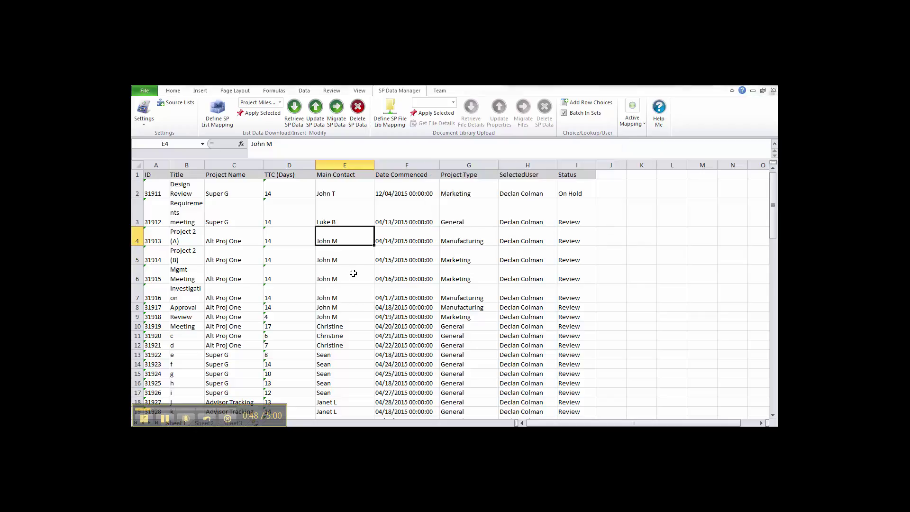
# Update the Project Milestones list from the sheet using Modify Existing Items, and switch to the list in the browser.
pyautogui.click(316, 109)
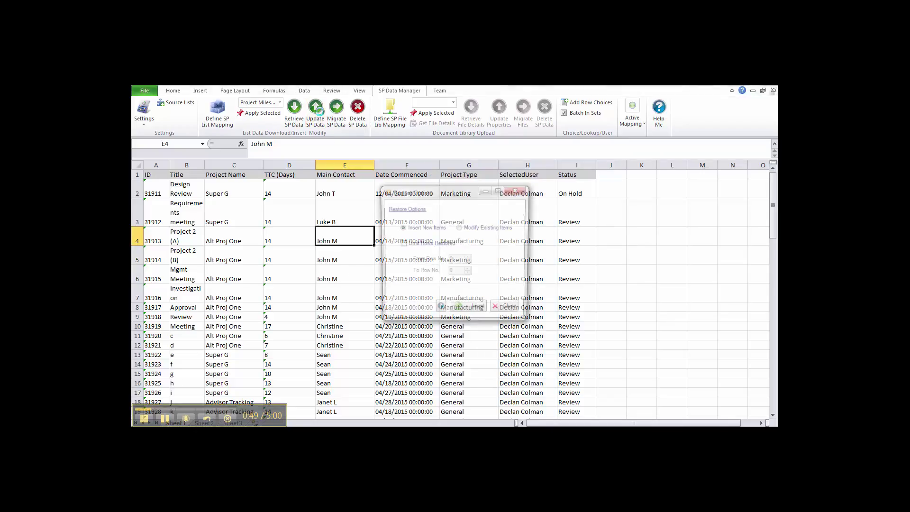
pyautogui.click(460, 227)
pyautogui.click(464, 310)
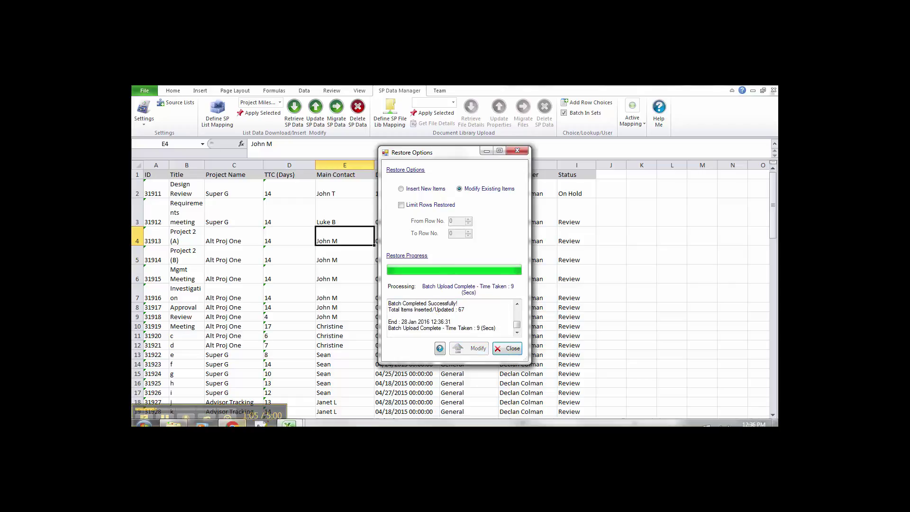
pyautogui.click(233, 423)
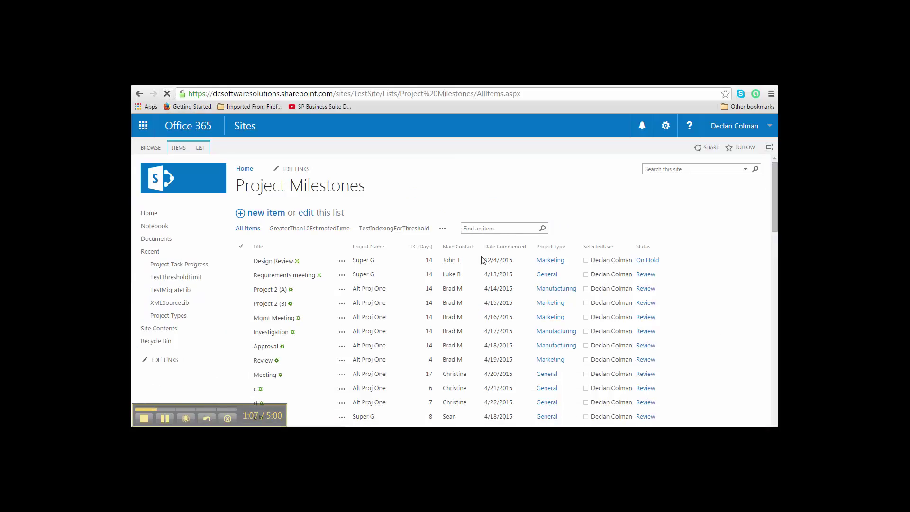